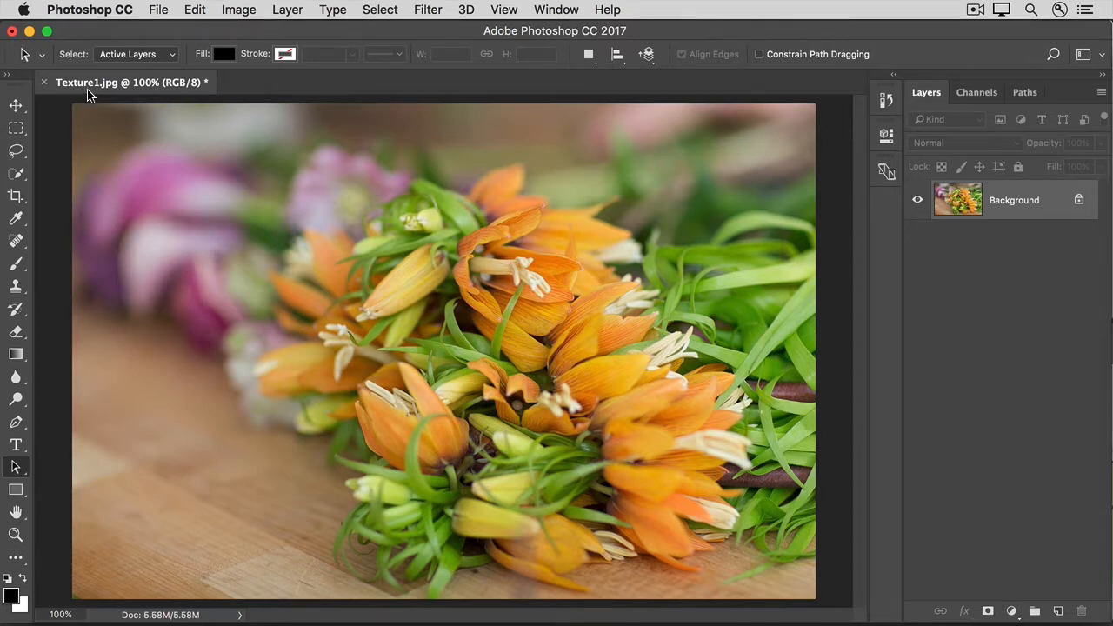
Place Texture2.jpg as an embedded layer over the flower photo at its default size and commit it.
click(156, 11)
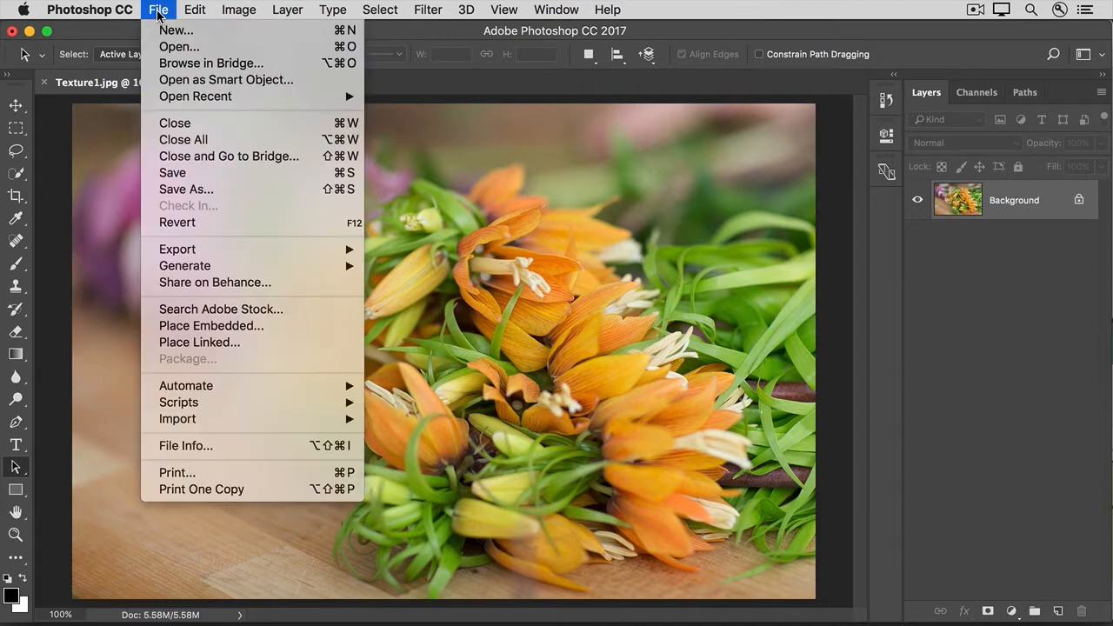
click(153, 328)
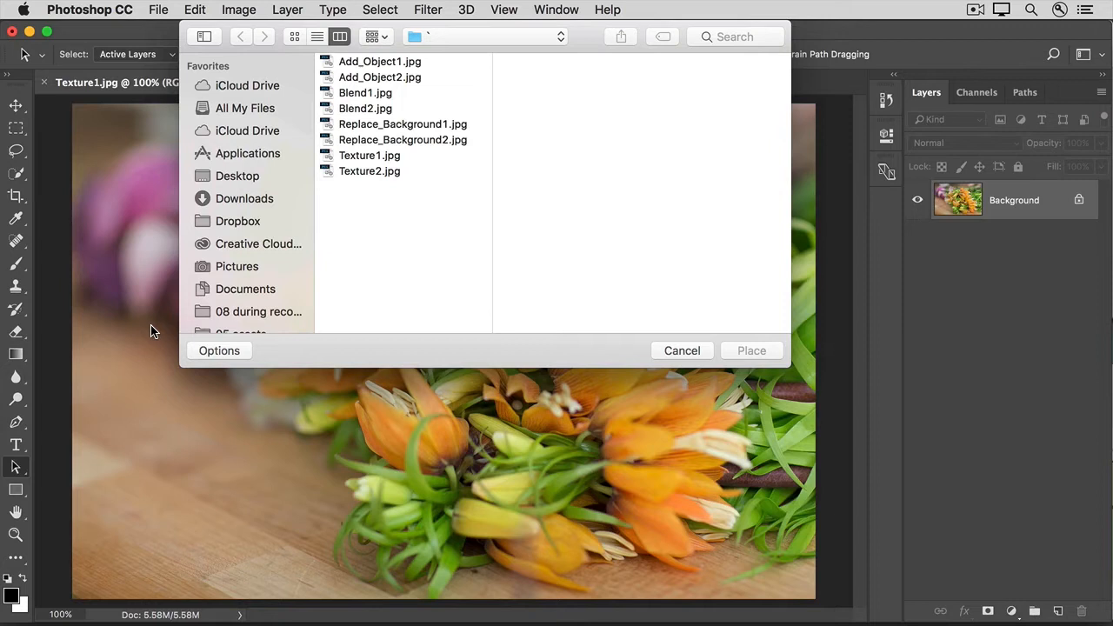
click(385, 171)
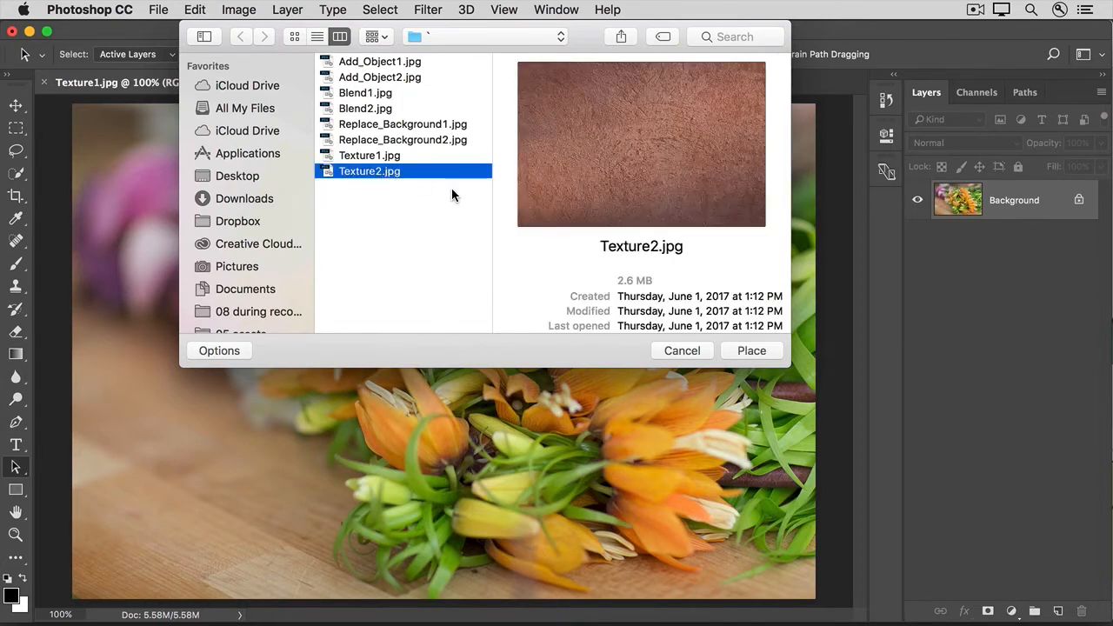
click(731, 351)
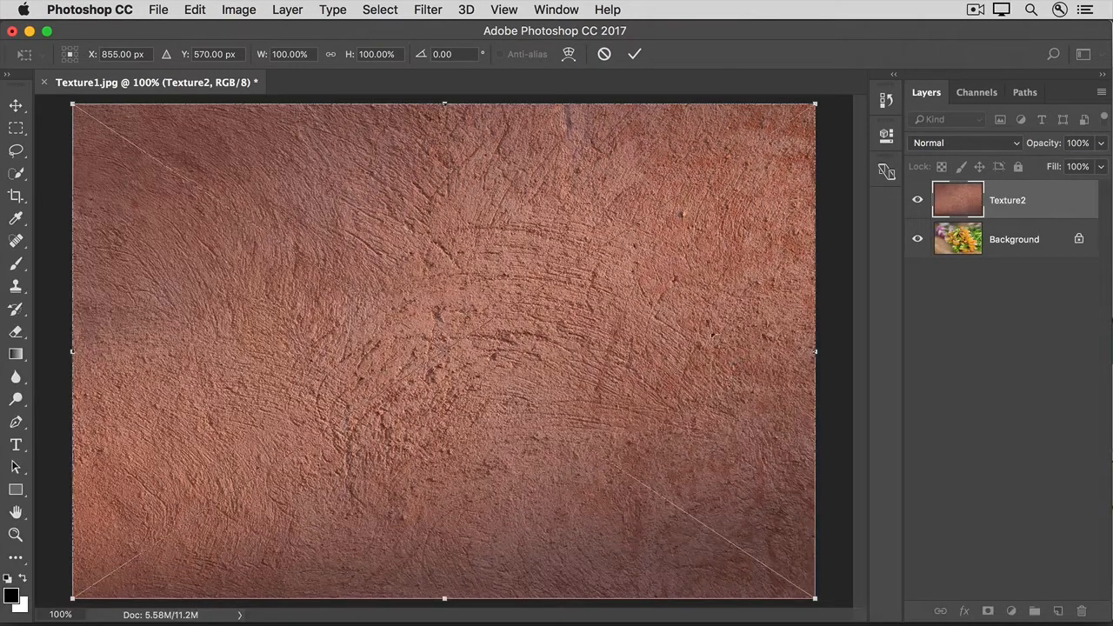
click(633, 56)
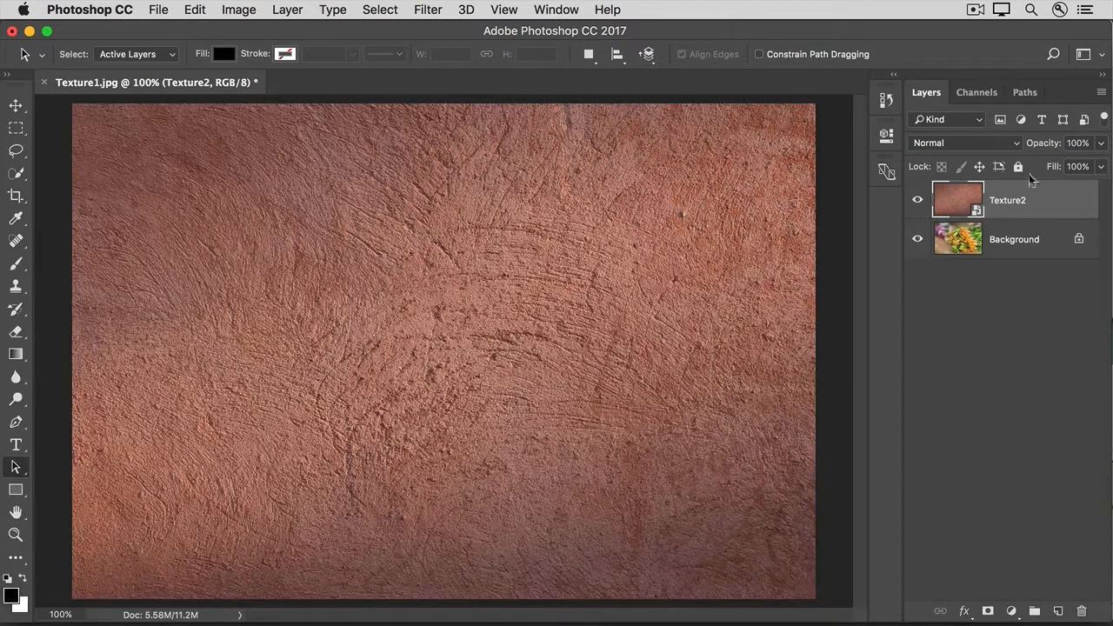
Try the Overlay and Soft Light blend modes on the Texture2 layer.
click(1000, 145)
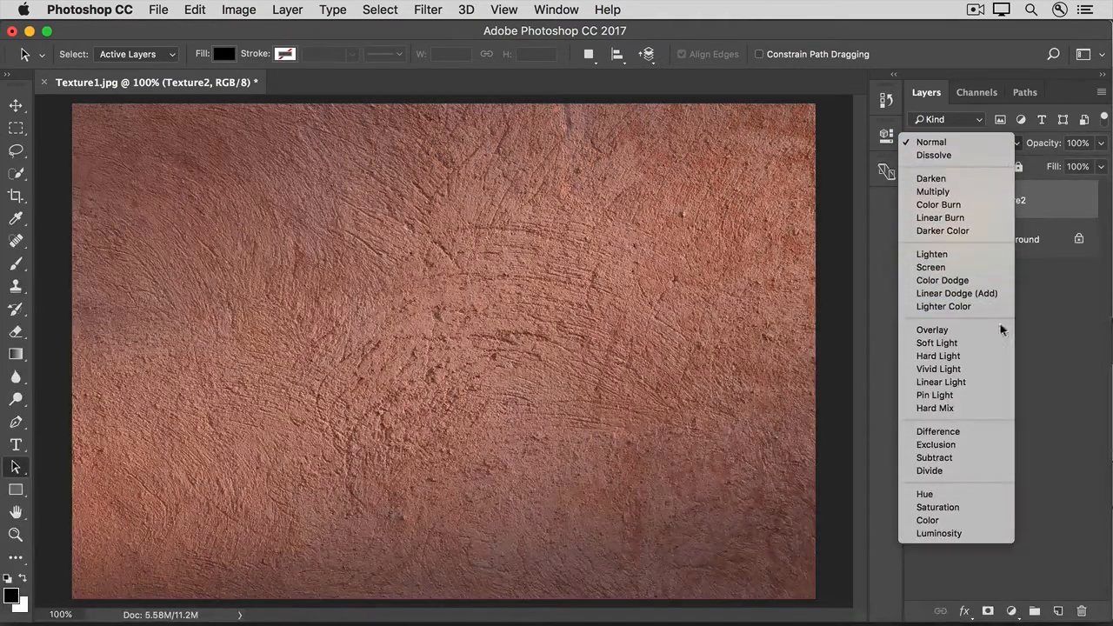
click(975, 331)
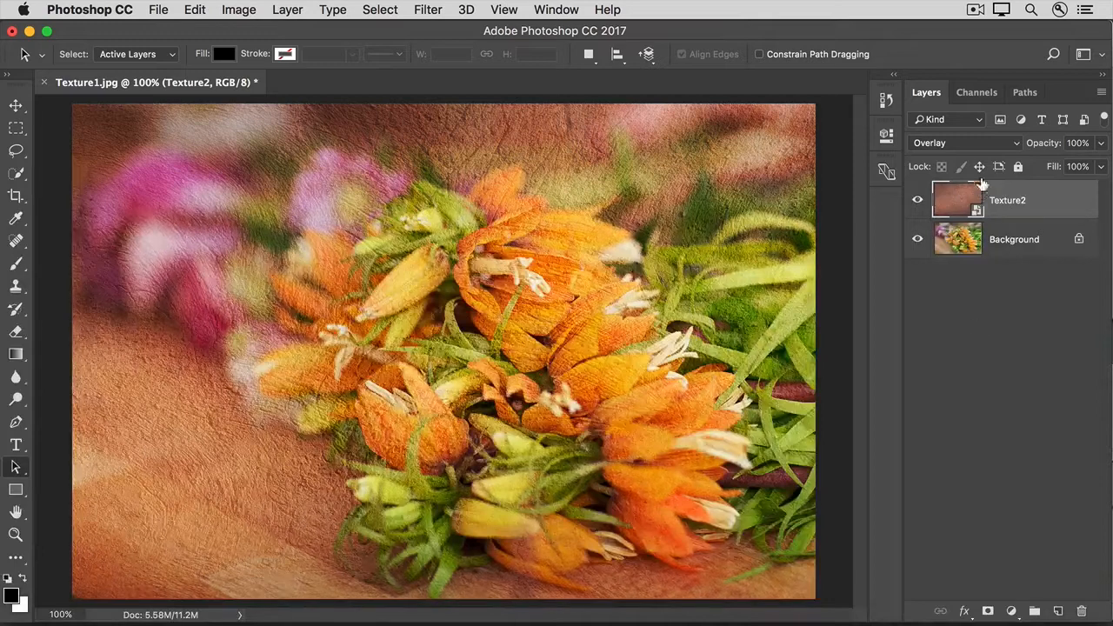
click(980, 146)
click(981, 155)
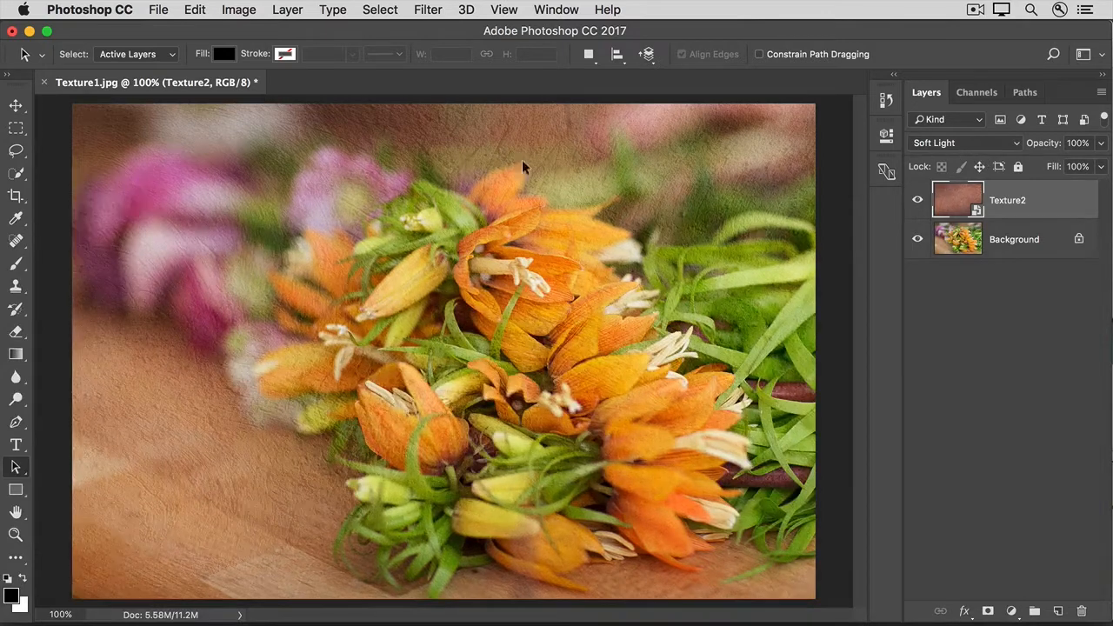
Activate the Move tool and cycle the Texture2 layer forward through the blend modes from Hard Light to Divide.
click(16, 107)
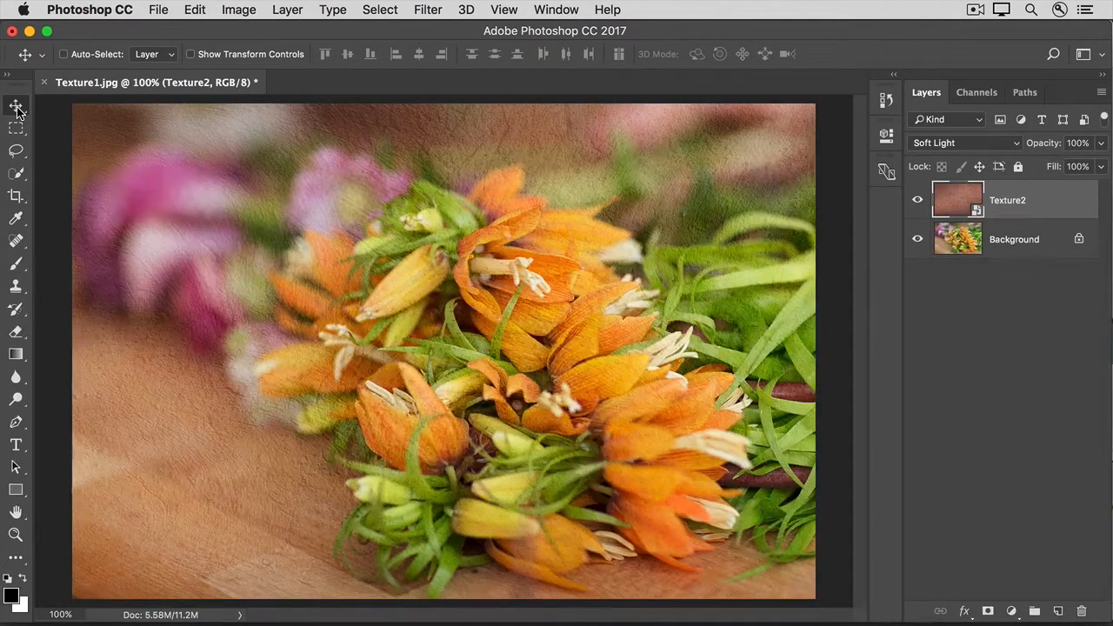
key(shift+plus)
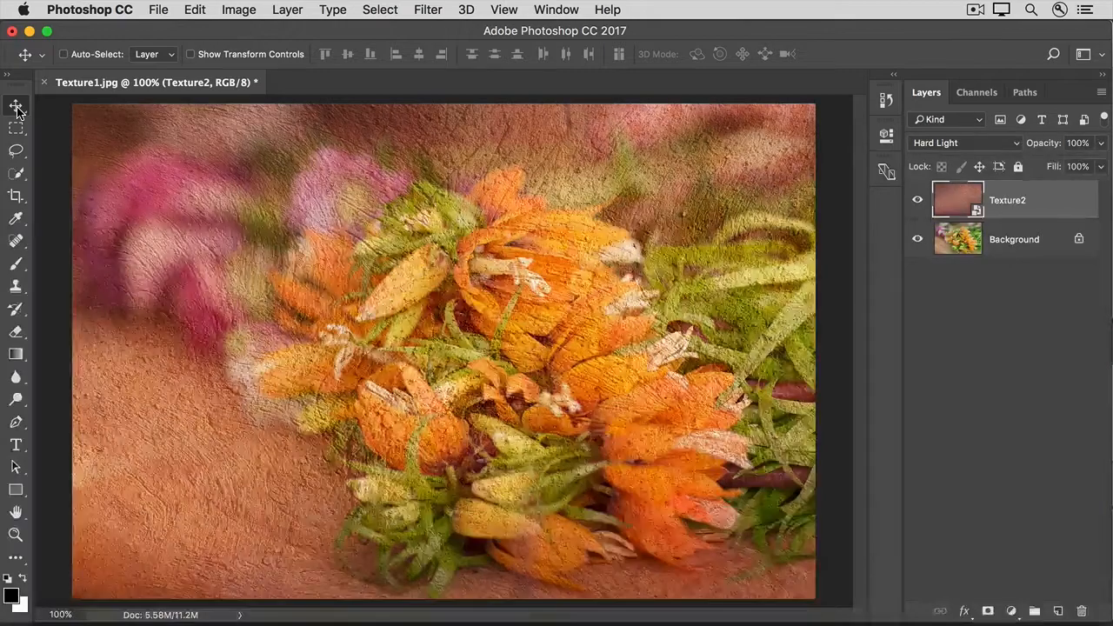
key(shift+plus)
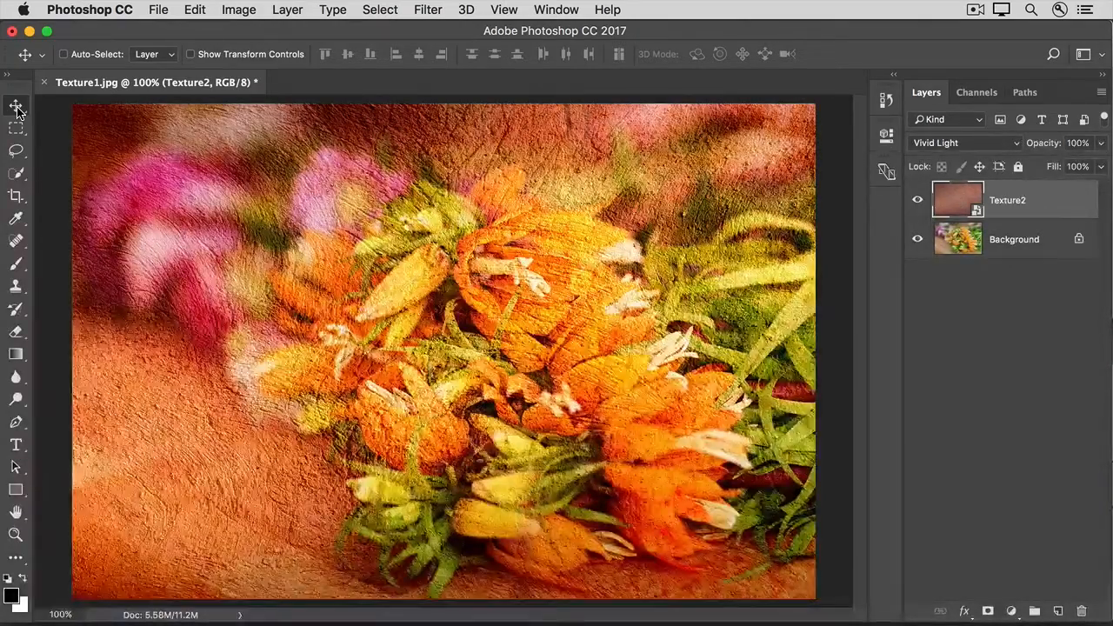
key(shift+plus)
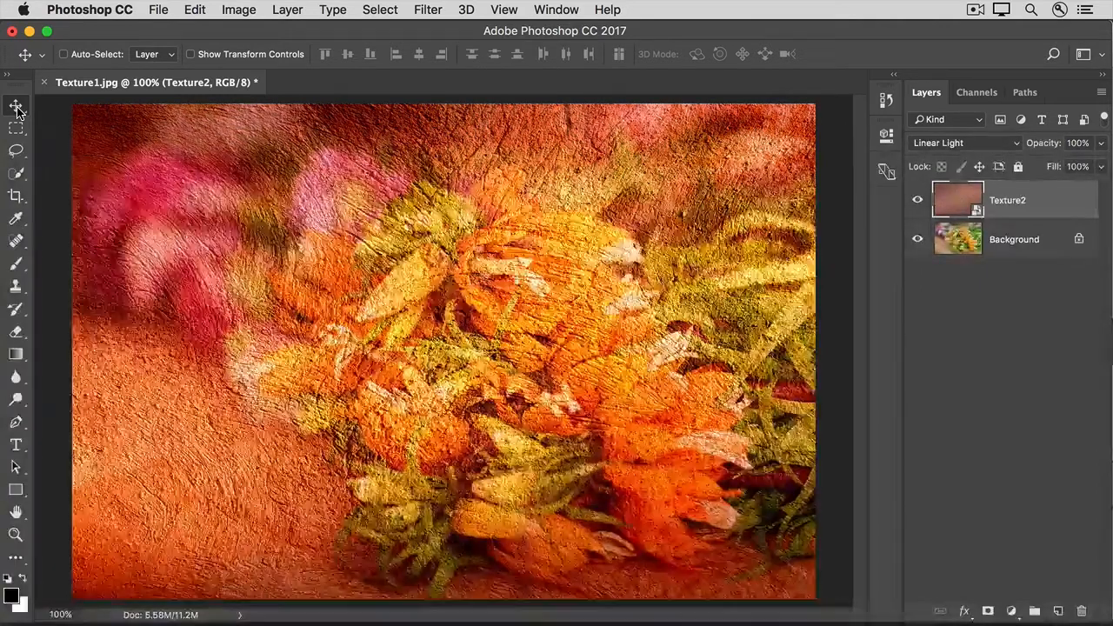
key(shift+plus)
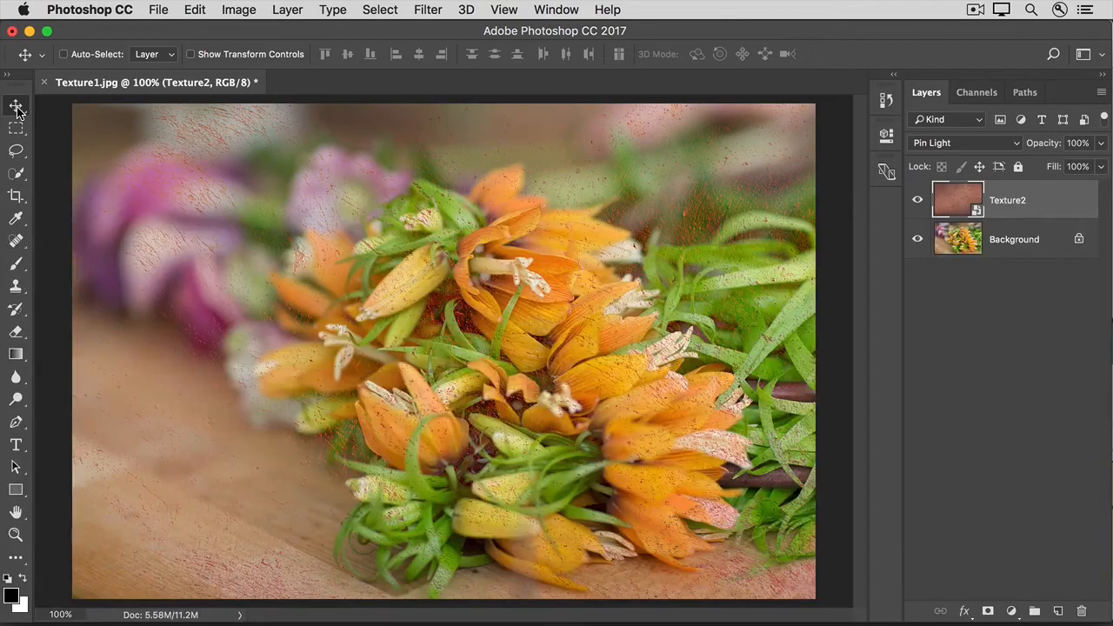
key(shift+plus)
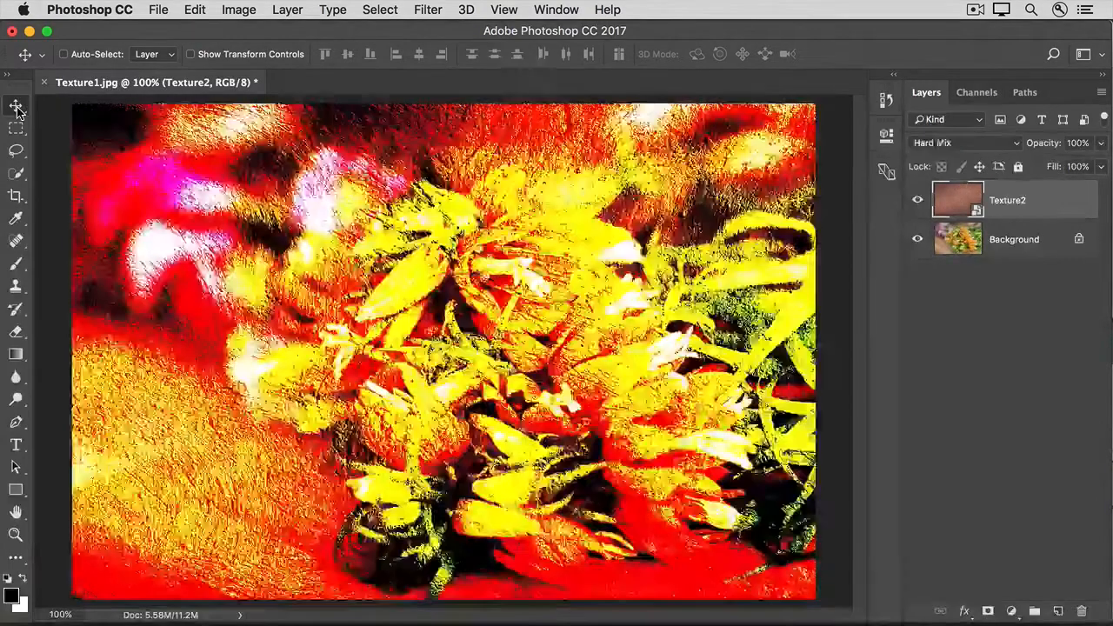
key(shift+plus)
key(shift+plus)
key(shift+plus)
key(shift+plus)
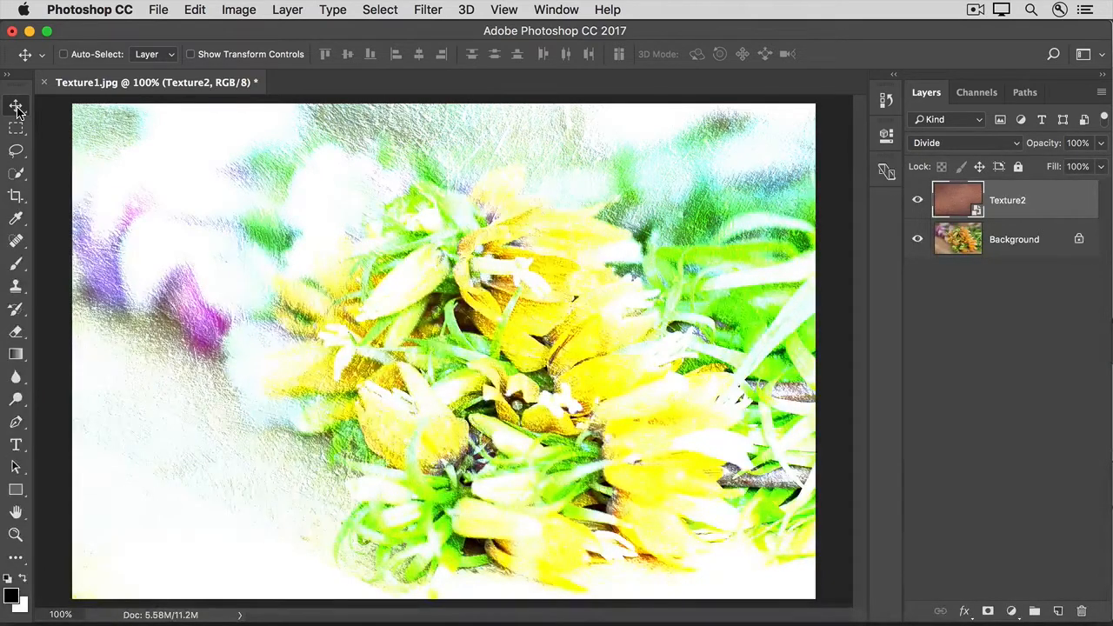
Cycle the Texture2 layer's blend mode back to Difference and switch it directly to Vivid Light.
key(shift+plus)
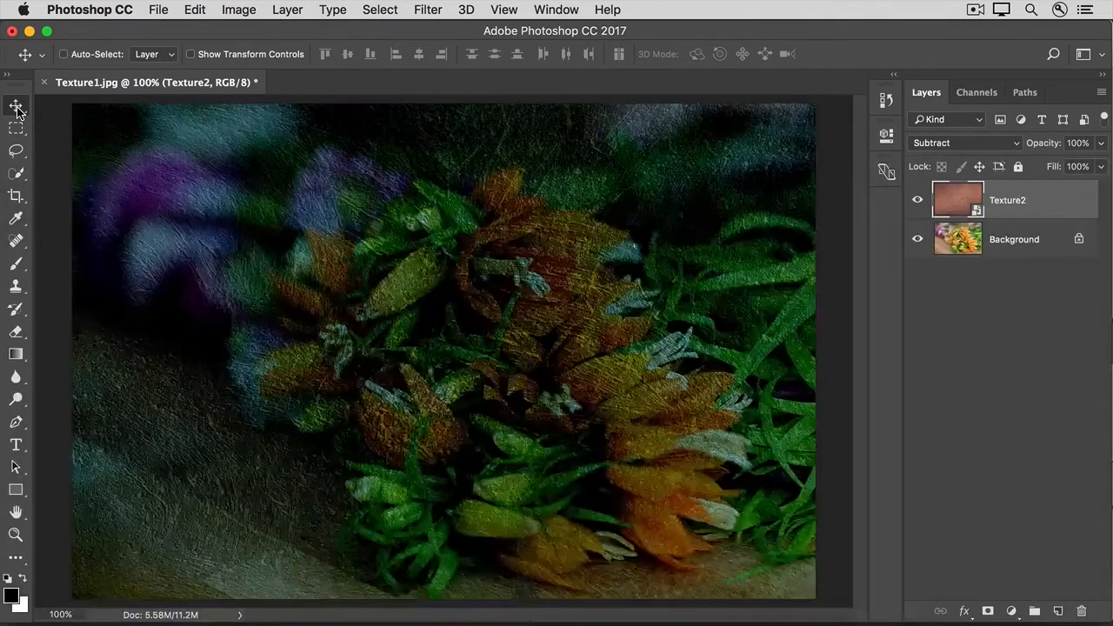
key(shift+minus)
key(shift+minus)
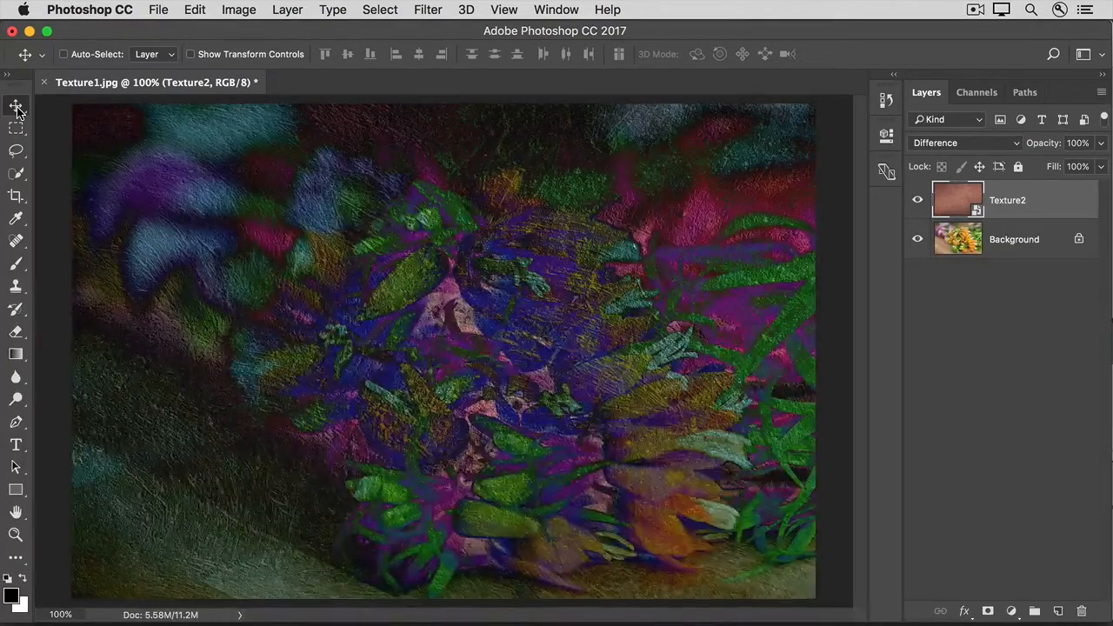
key(alt+shift+v)
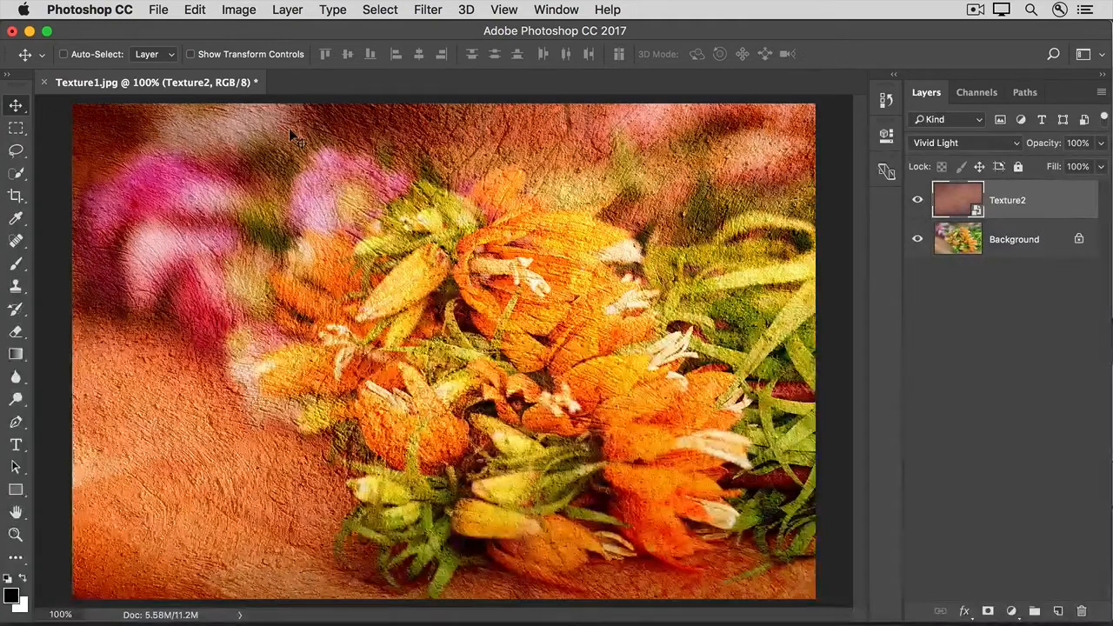
Set the Texture2 layer's blend mode to Overlay and reduce its opacity to 50%.
click(1009, 145)
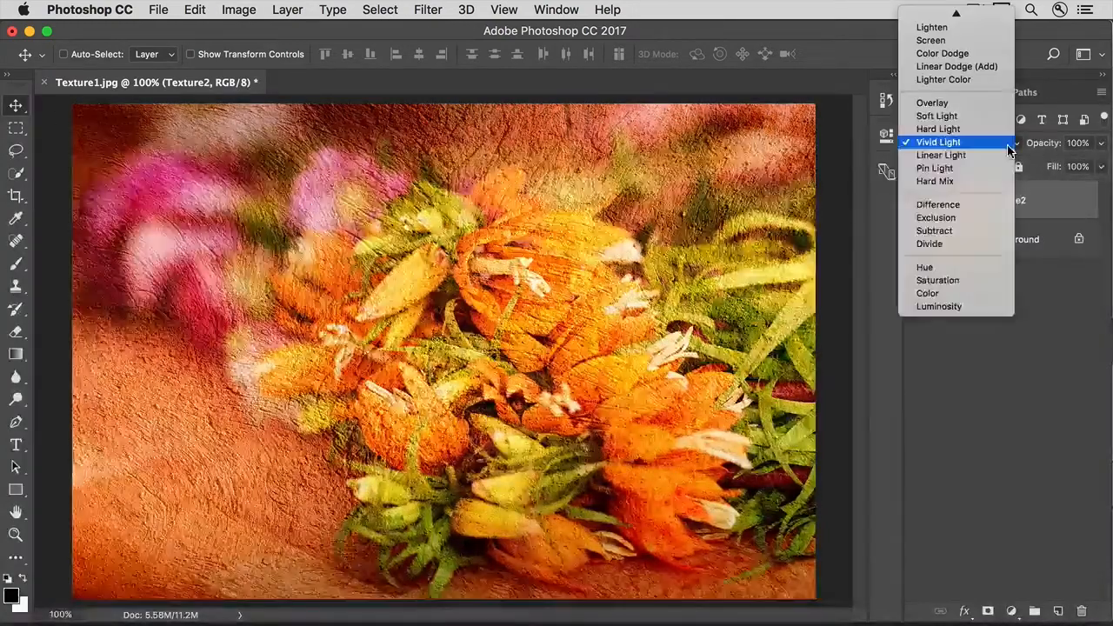
click(987, 102)
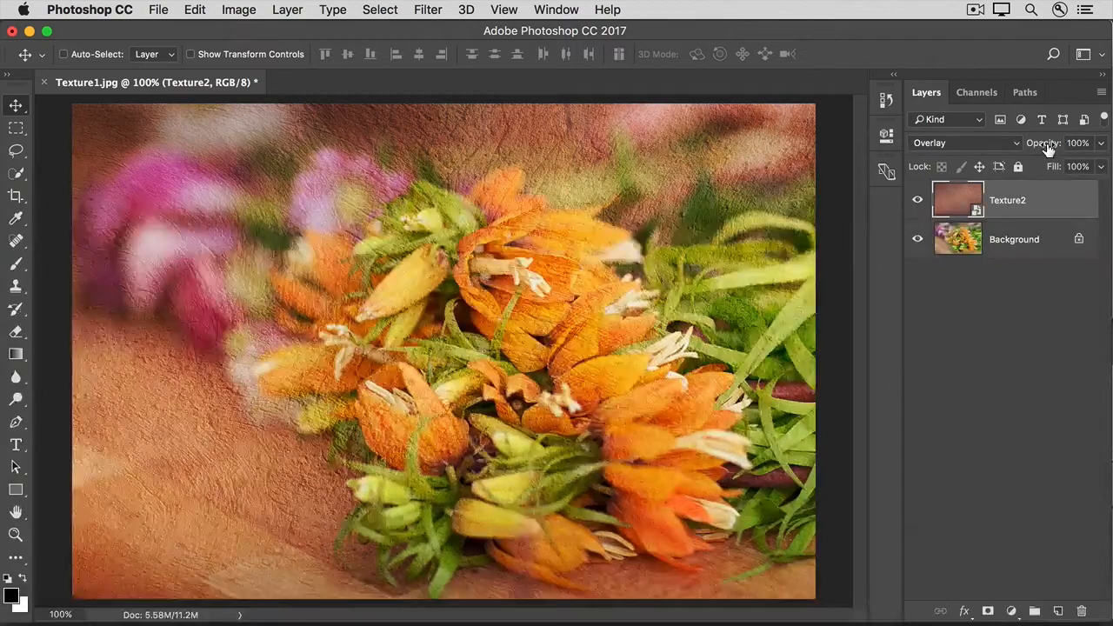
drag(1049, 149, 1005, 147)
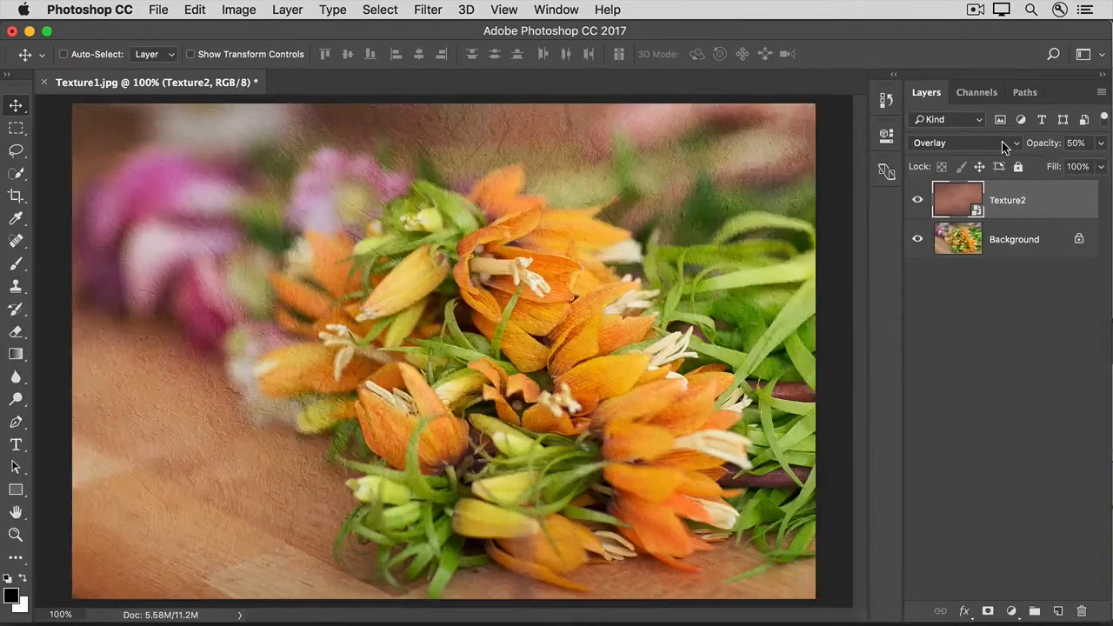
click(159, 13)
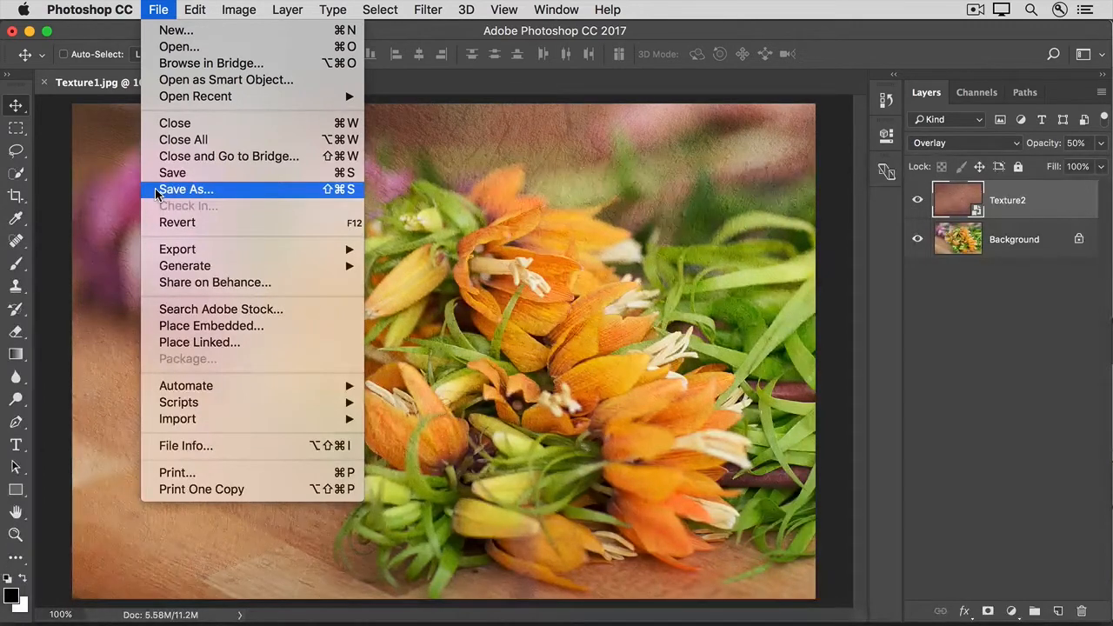
click(61, 199)
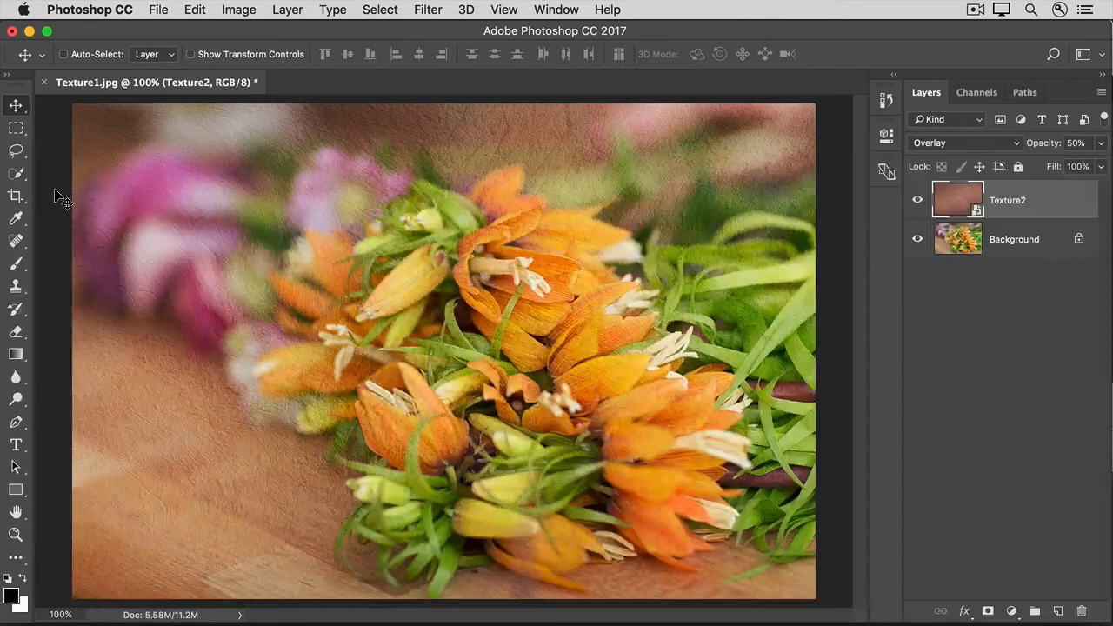
Open the image Blend1.jpg as a second document.
click(160, 12)
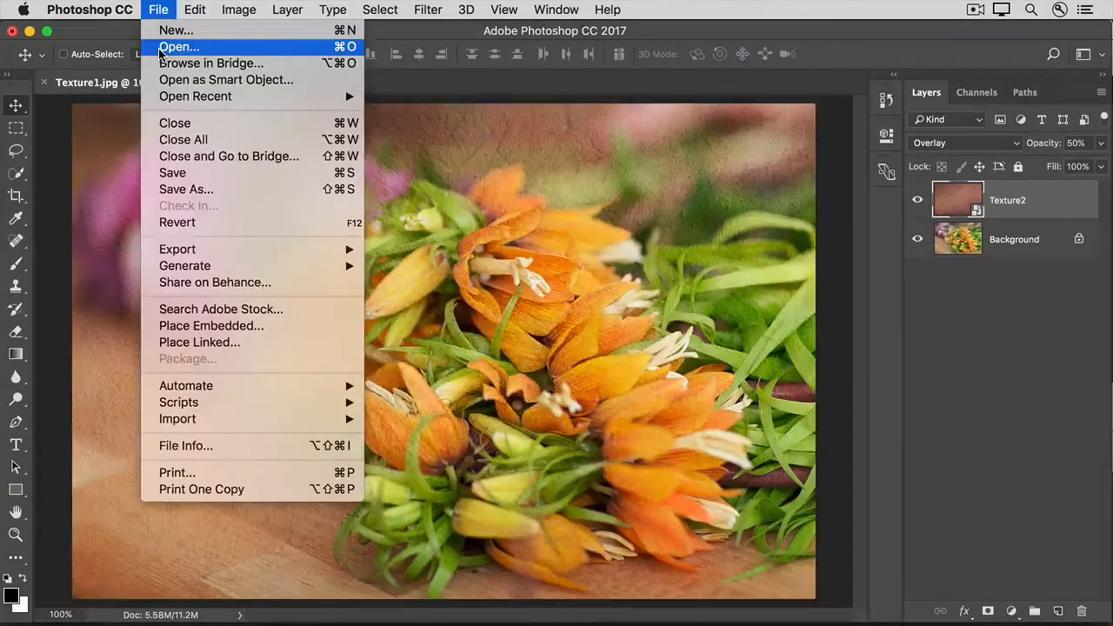
click(178, 46)
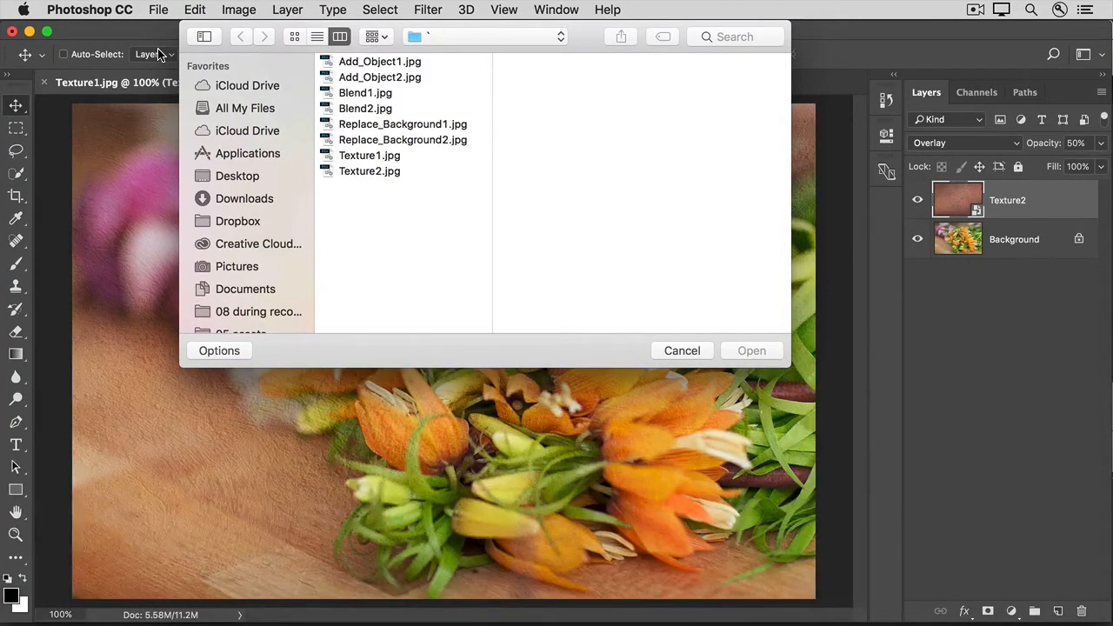
click(358, 96)
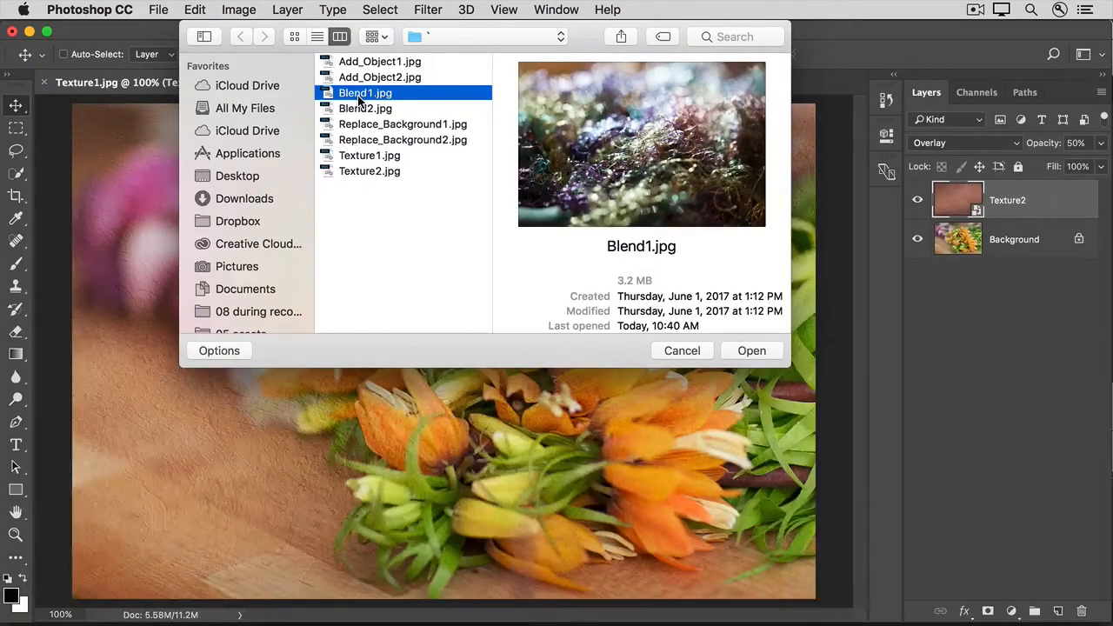
click(729, 351)
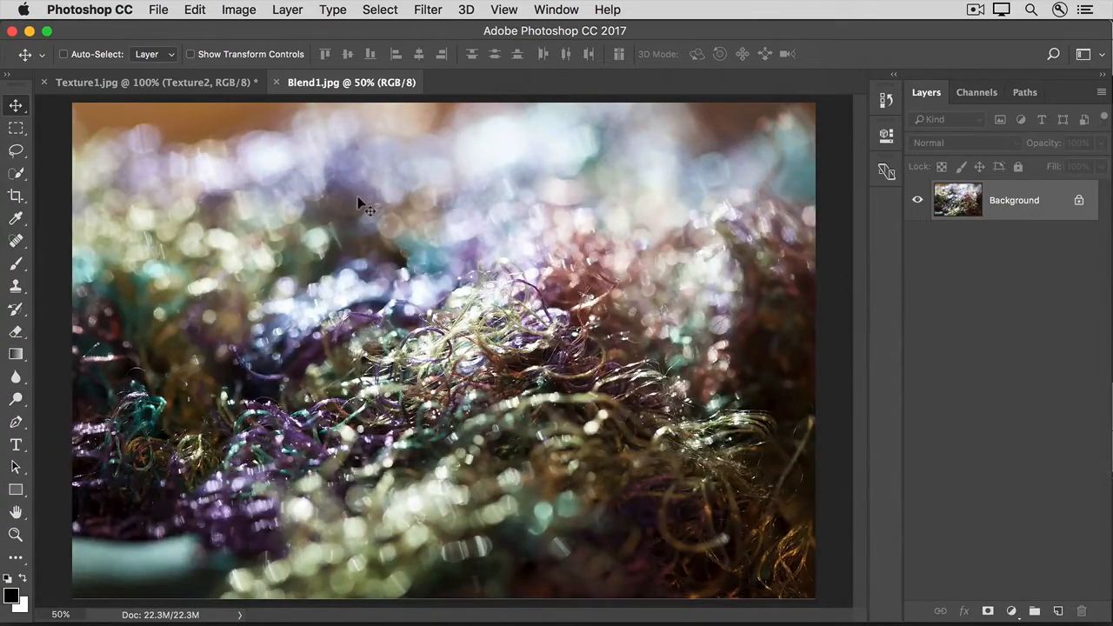
Place Blend2.jpg as an embedded layer over the Blend1 image at its default size and commit it.
click(159, 15)
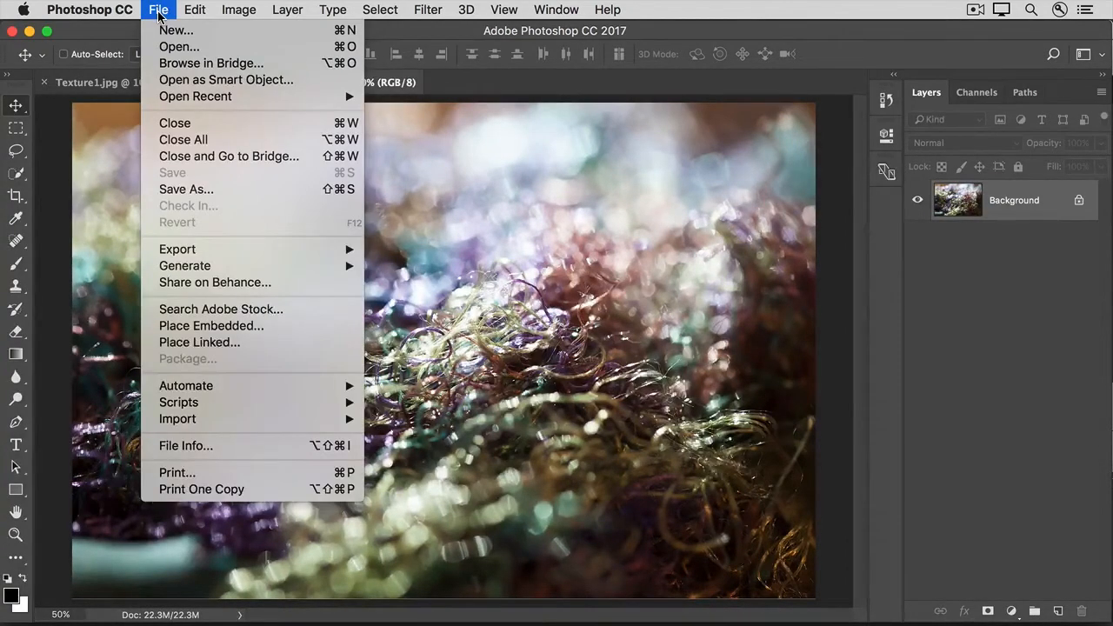
click(157, 326)
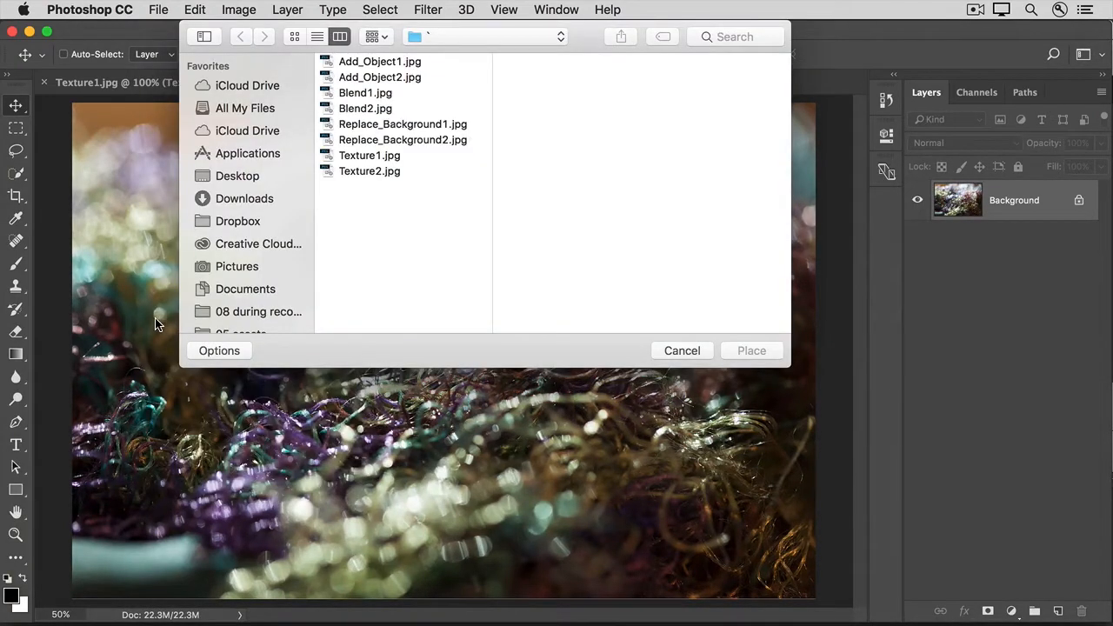
click(366, 111)
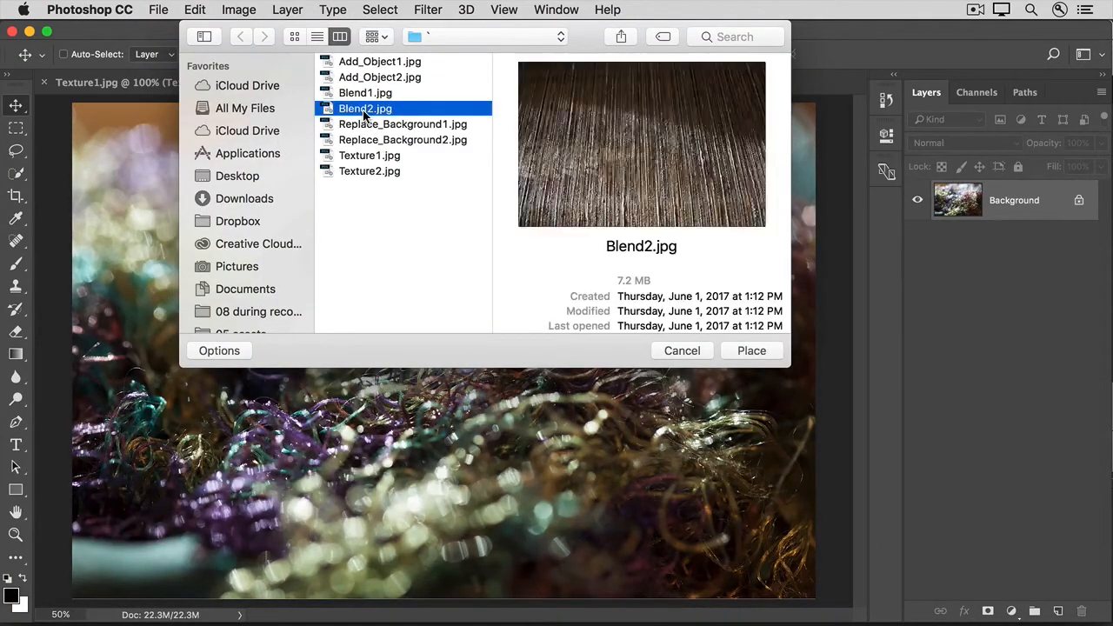
click(733, 350)
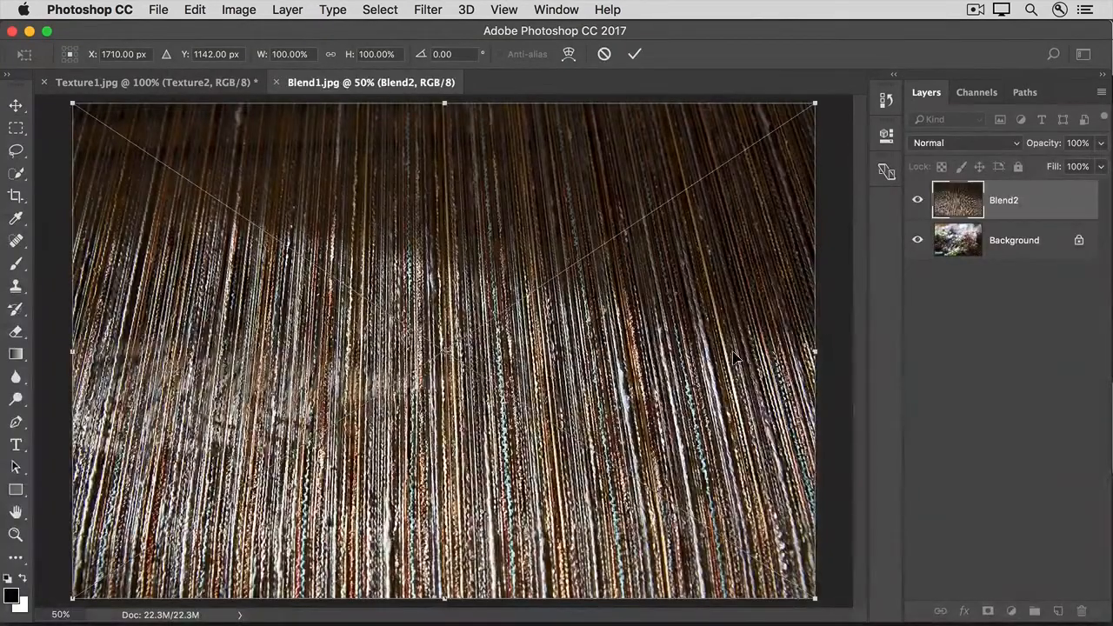
click(635, 55)
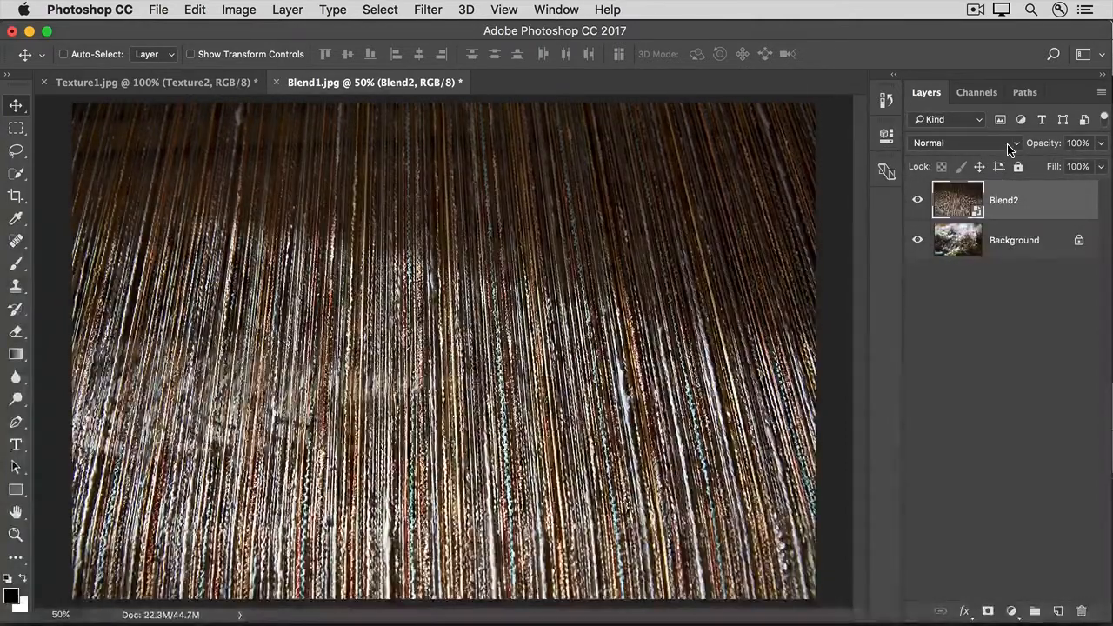
Set the Blend2 layer to Lighten and cycle its blend mode forward to Linear Dodge (Add).
click(1008, 146)
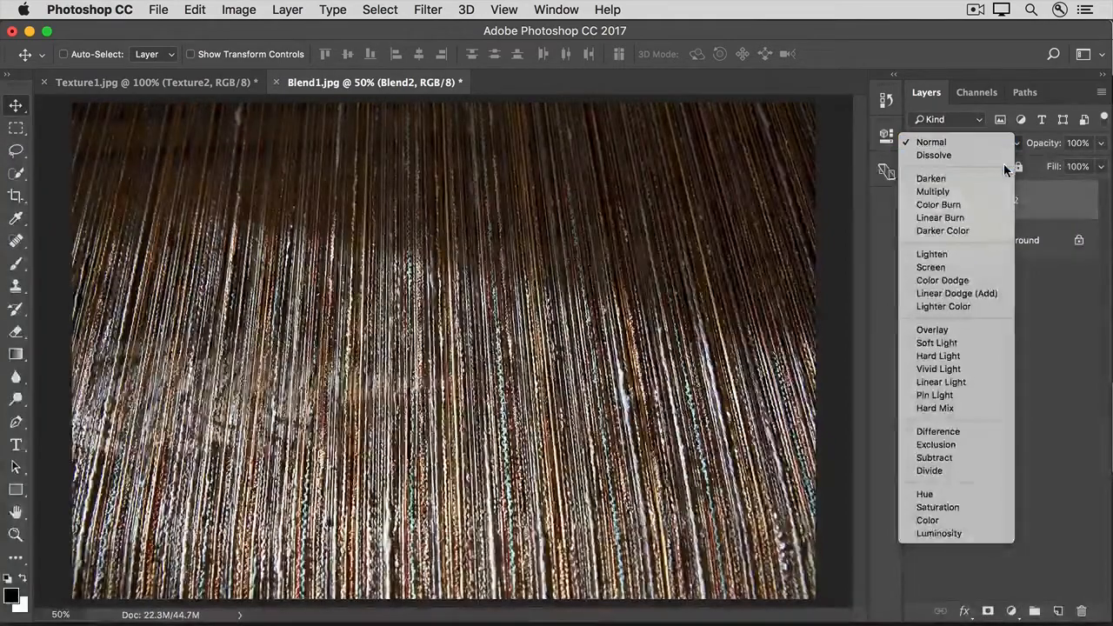
click(993, 254)
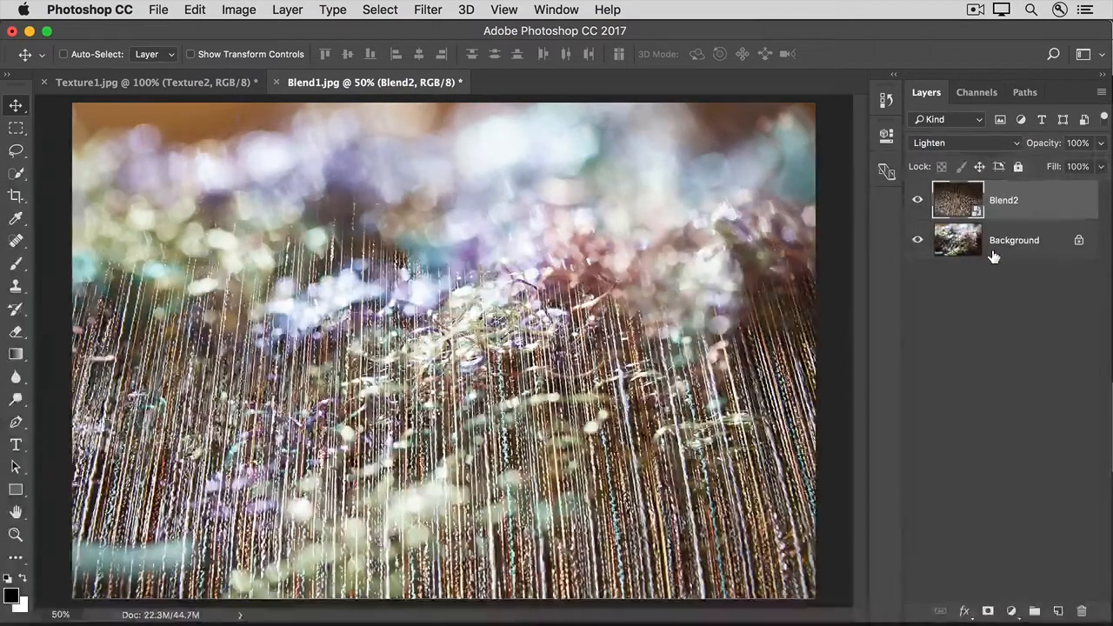
key(shift+plus)
key(shift+plus)
key(shift+plus)
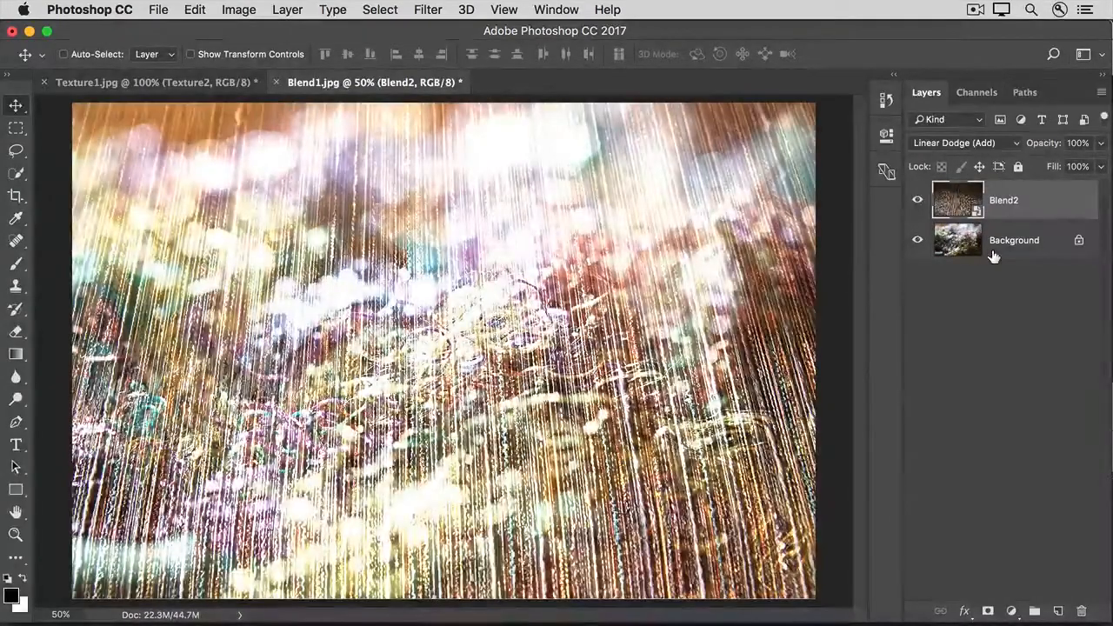
Cycle the Blend2 layer's blend mode forward through Lighter Color to Vivid Light, and set it back to Lighten.
key(shift+plus)
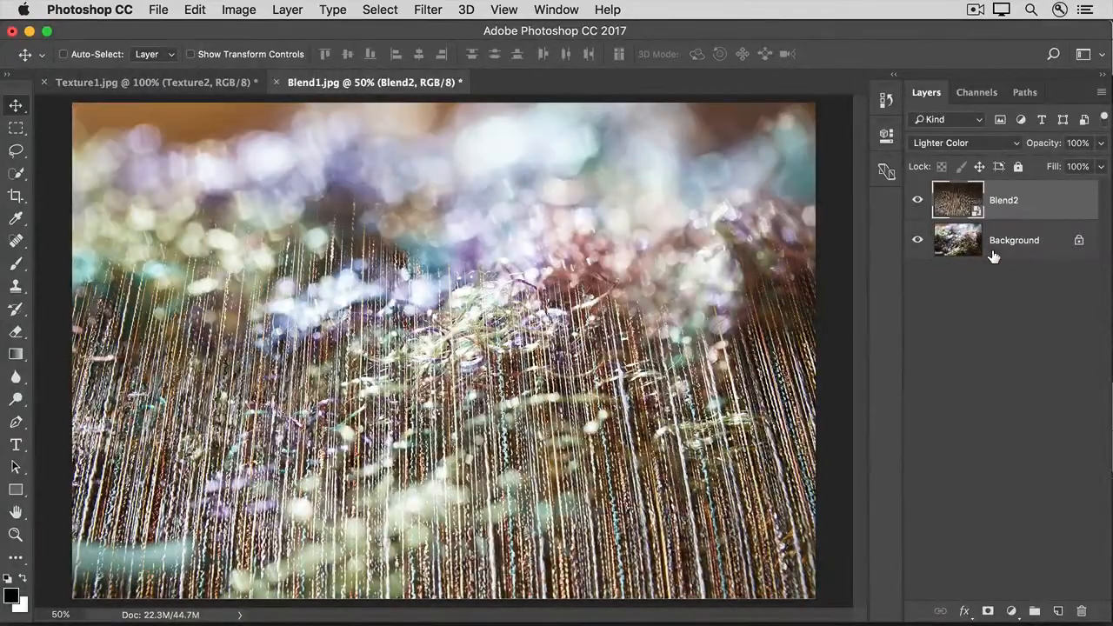
key(shift+plus)
key(shift+plus)
key(shift+plus)
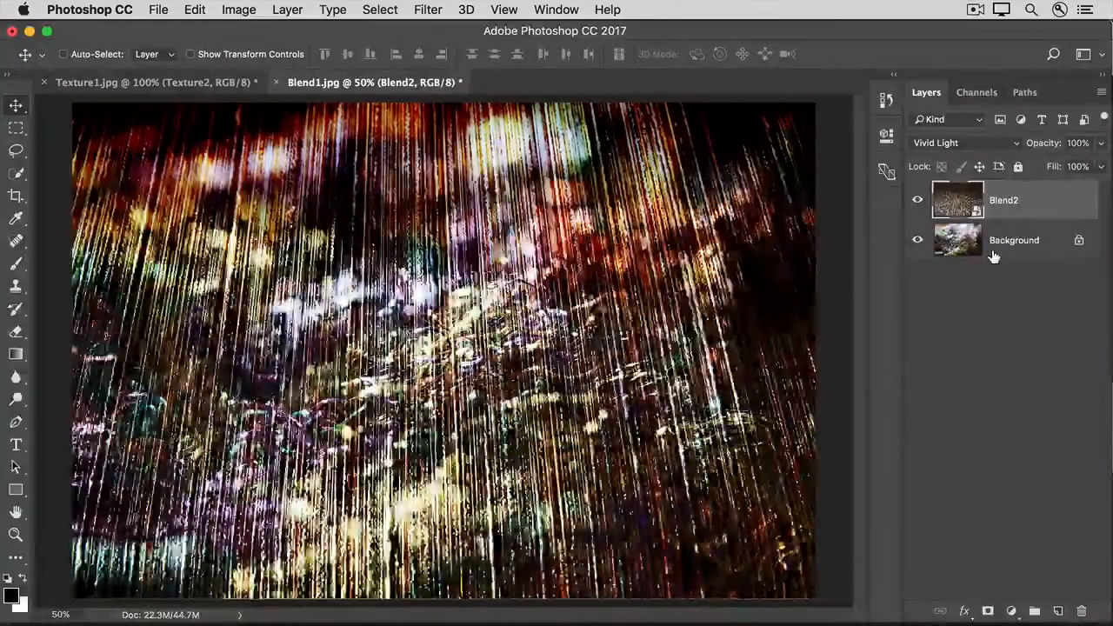
key(shift+plus)
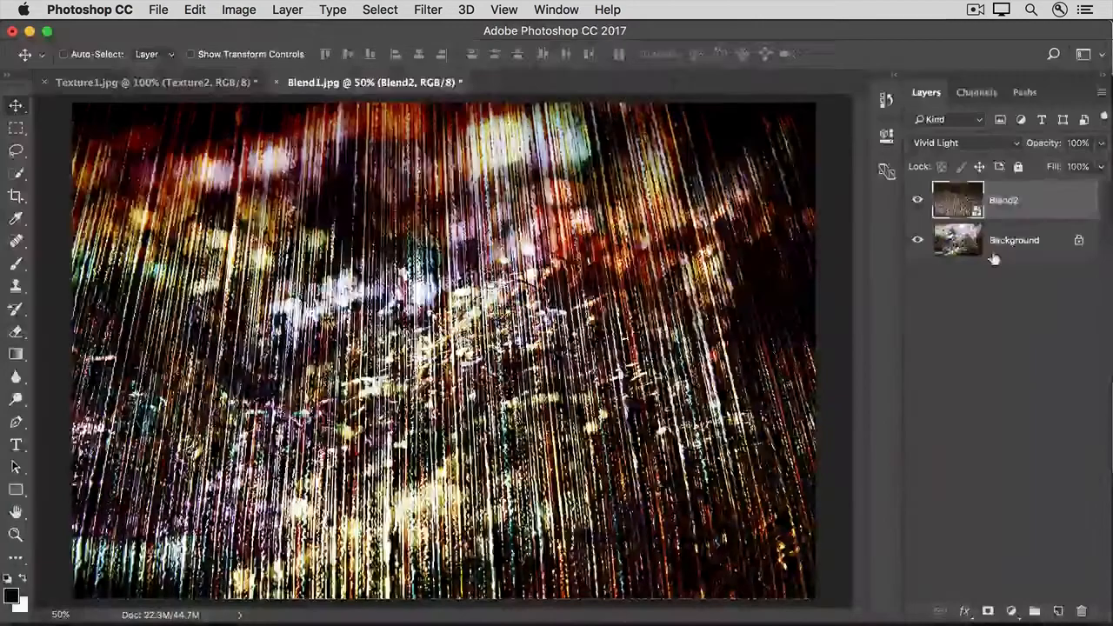
click(996, 145)
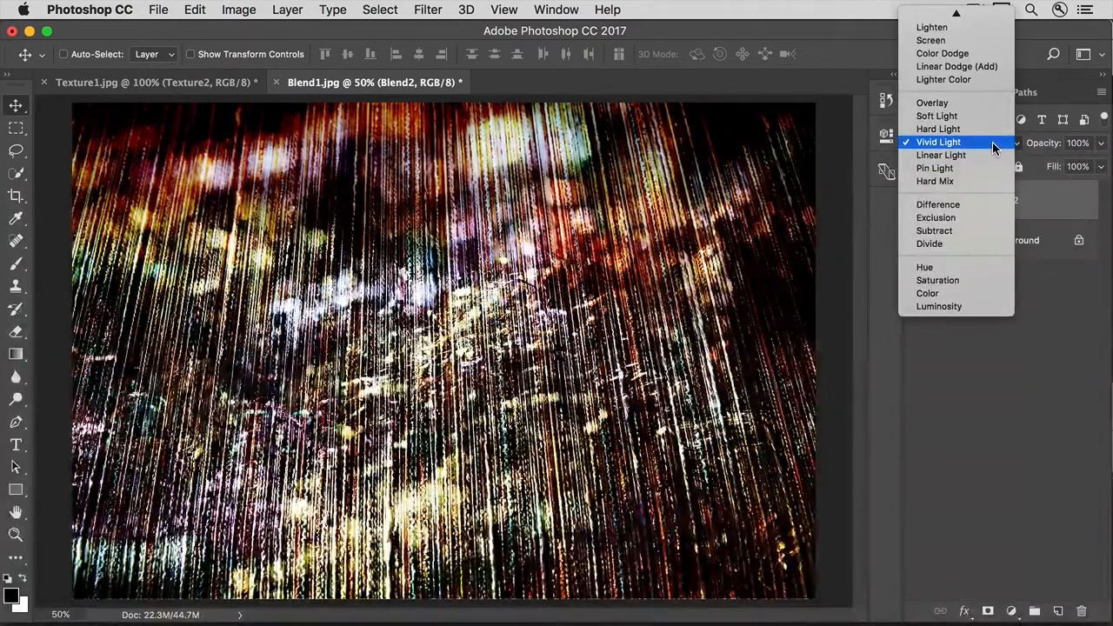
click(976, 27)
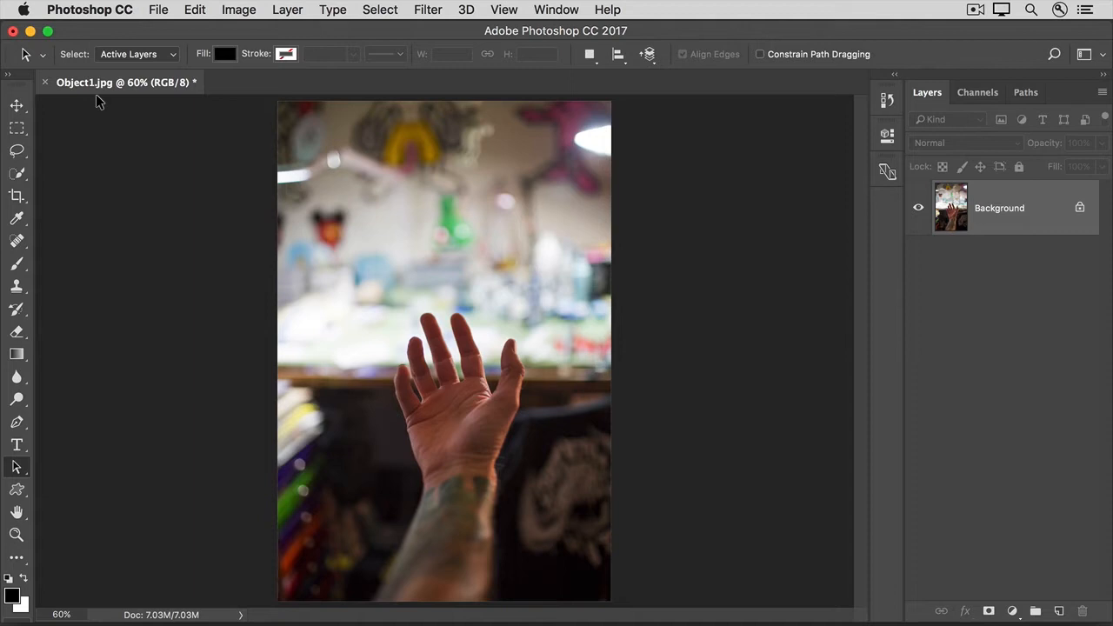
Place Object.jpg as an embedded layer over the Object1 image at its default size and commit it.
click(155, 10)
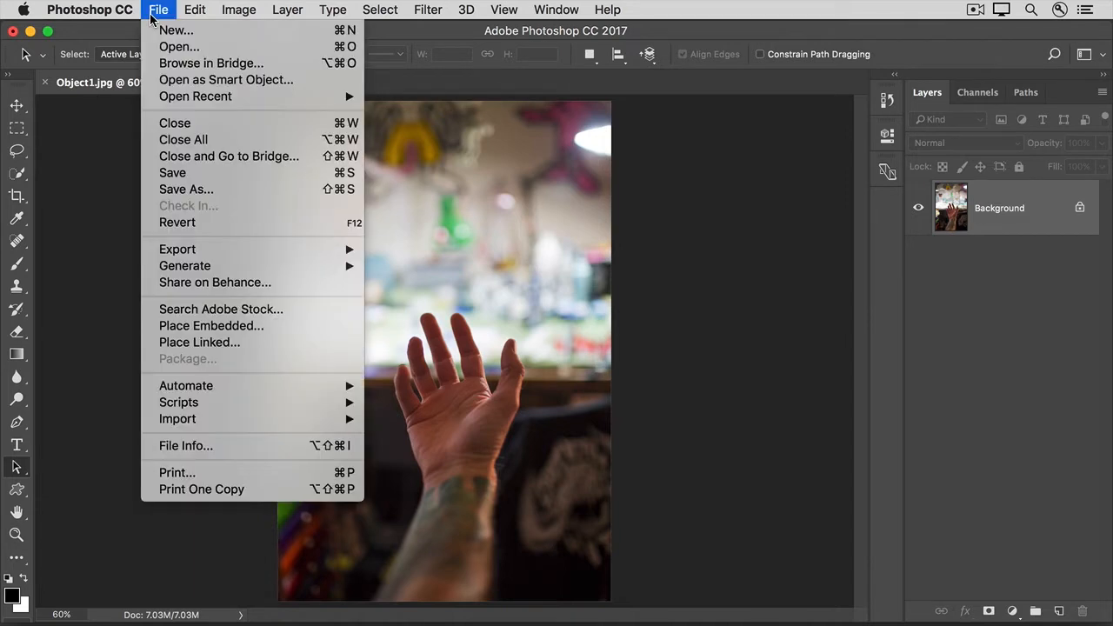
click(152, 328)
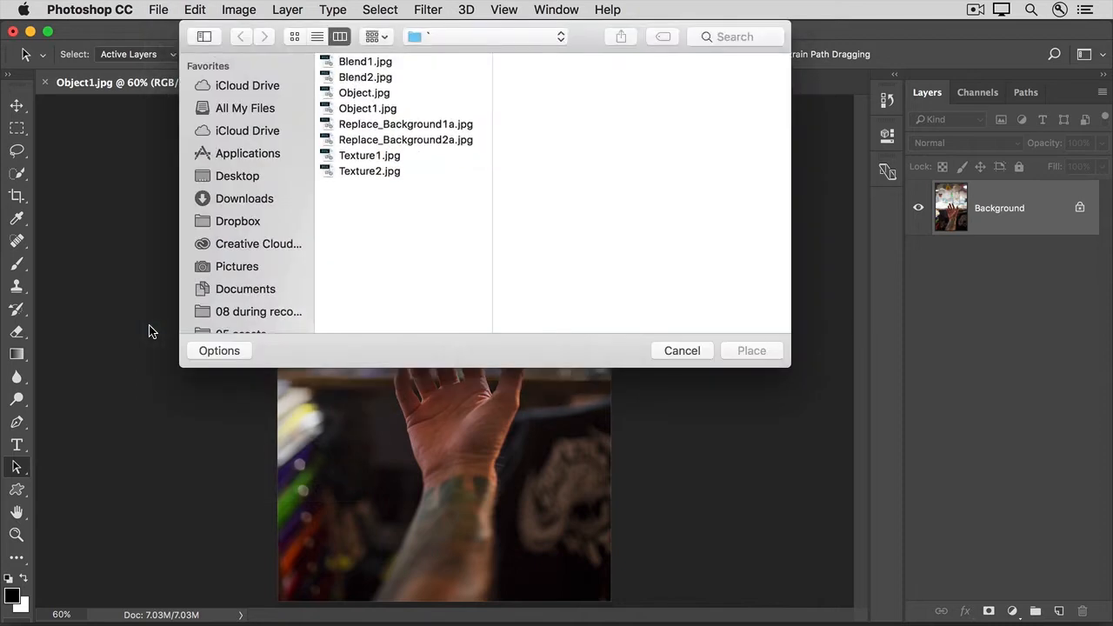
click(343, 94)
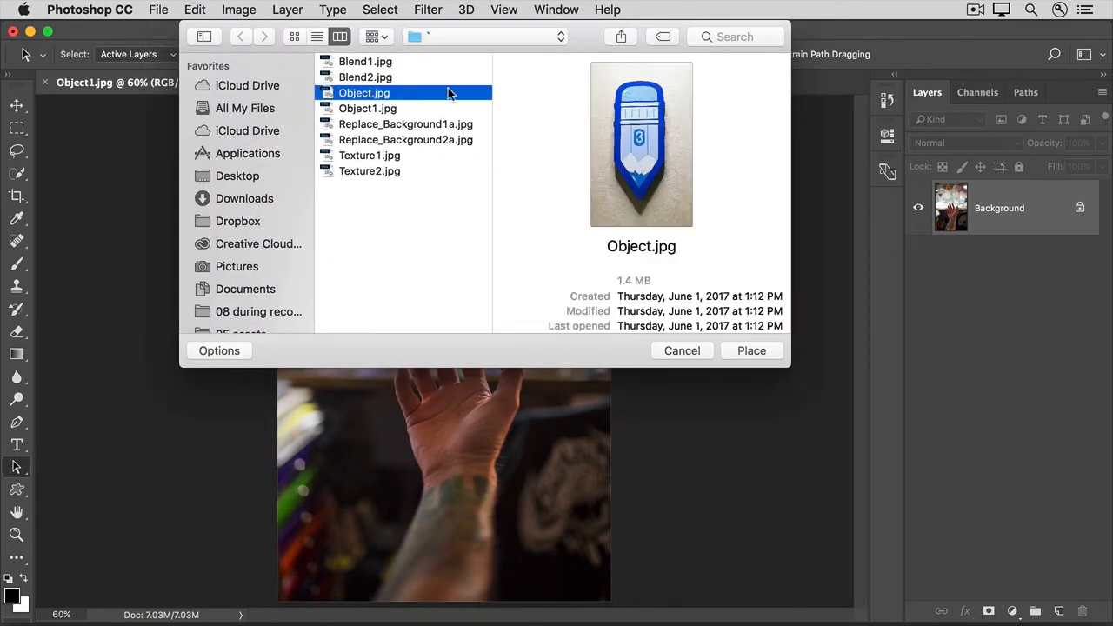
click(728, 349)
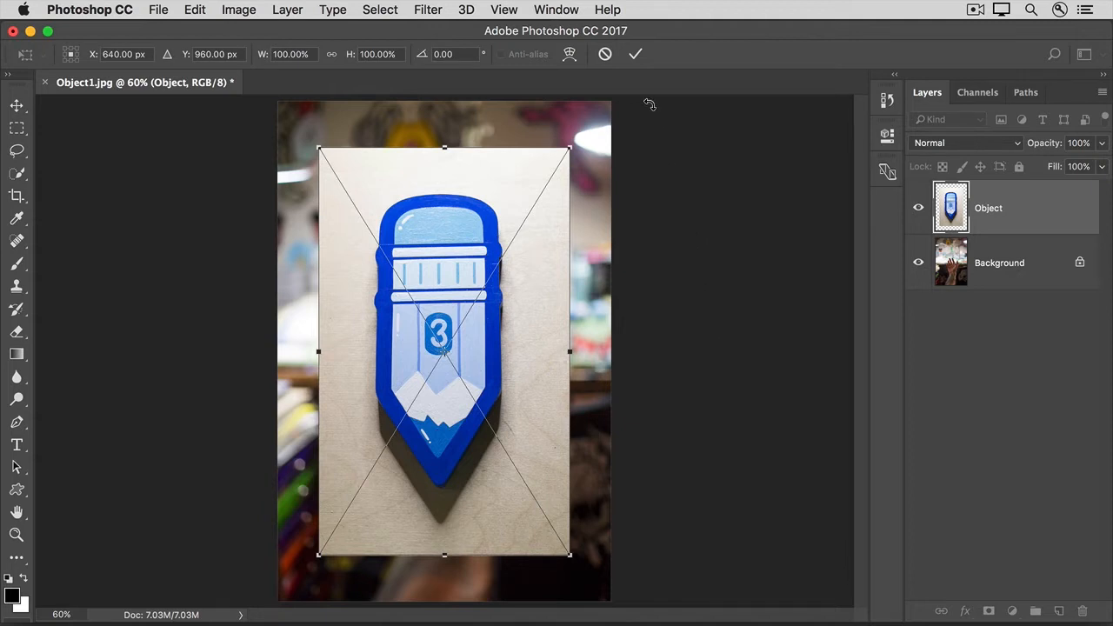
click(636, 55)
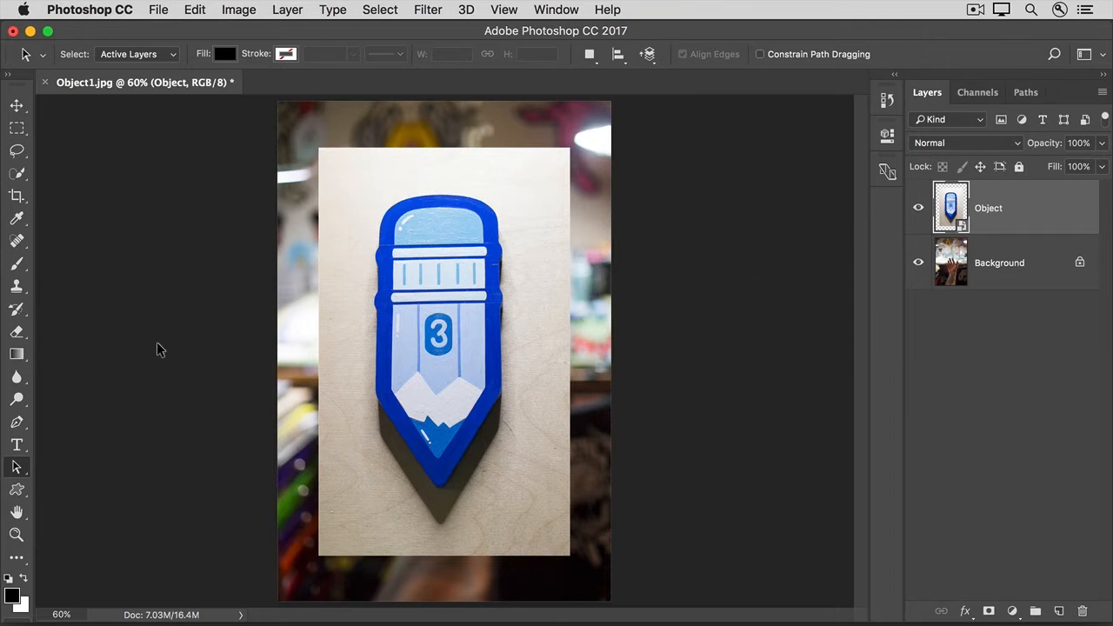
Rasterize the Object layer and erase the lower-right corner of its wooden backdrop with the Eraser tool.
click(17, 337)
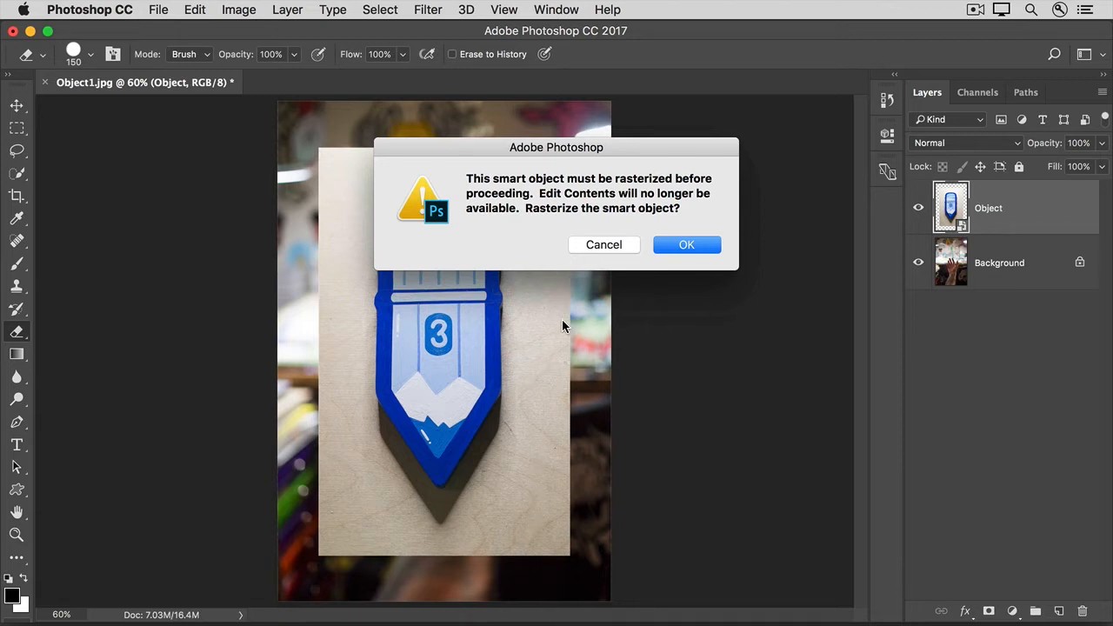
click(664, 245)
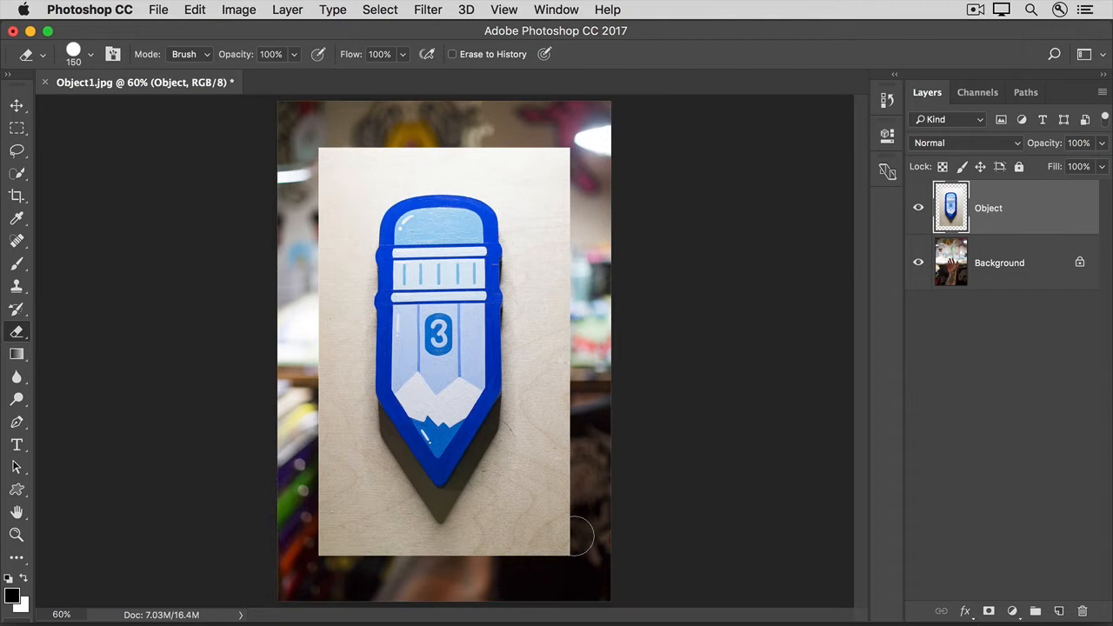
mouse_move(581, 535)
mouse_down()
mouse_move(547, 555)
mouse_move(577, 517)
mouse_move(524, 555)
mouse_move(574, 489)
mouse_move(485, 560)
mouse_up()
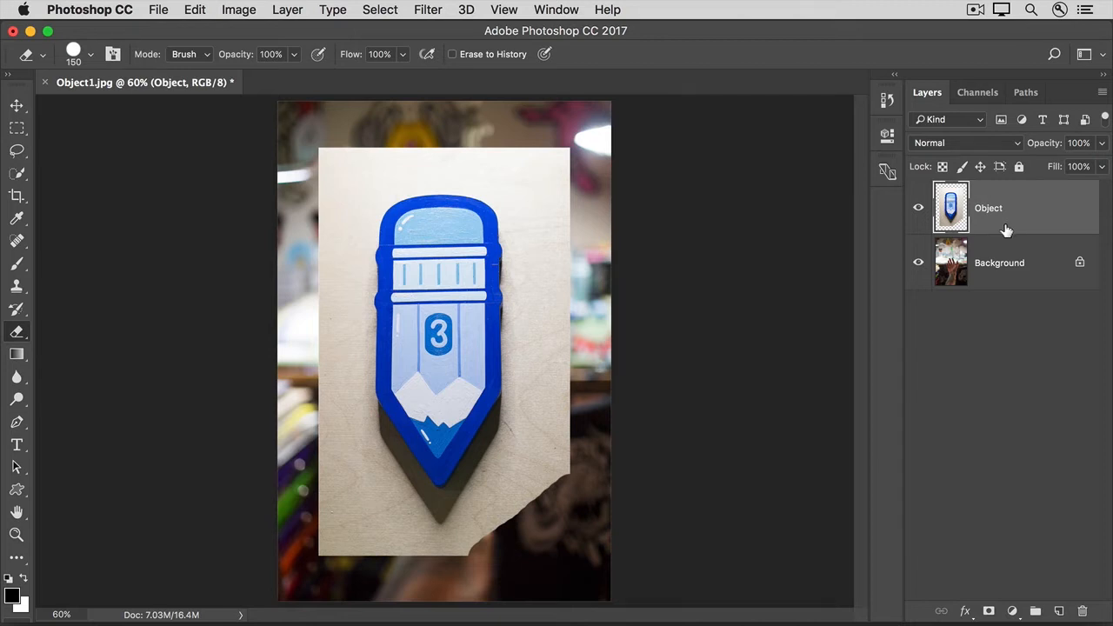
Add a layer mask to the Object layer and paint black with a 90 px brush along the pencil's lower-right edge.
click(989, 612)
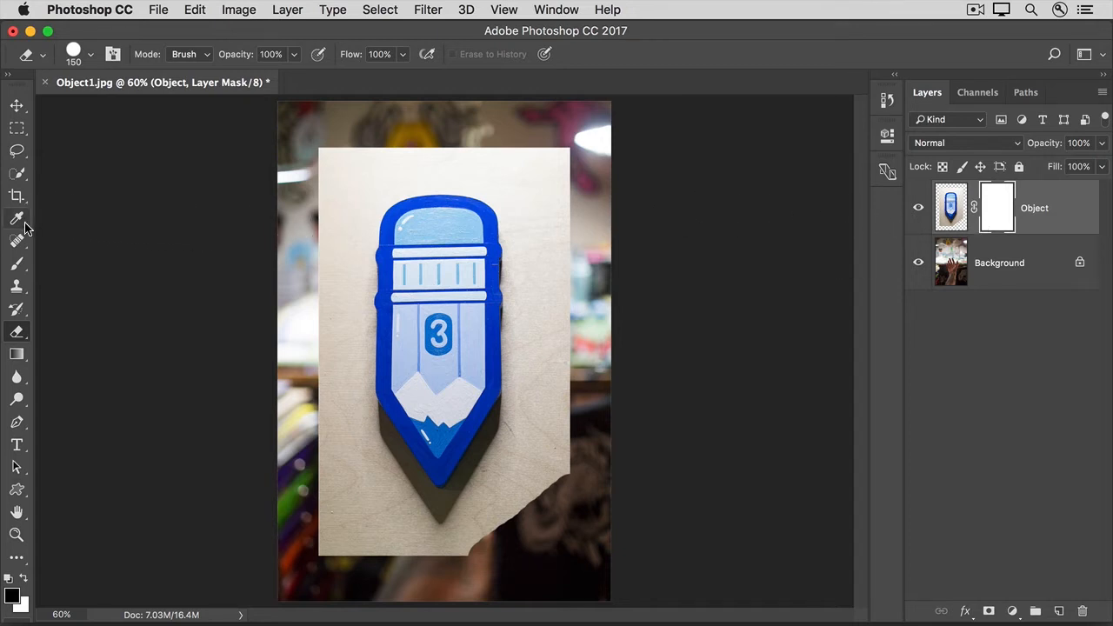
click(19, 264)
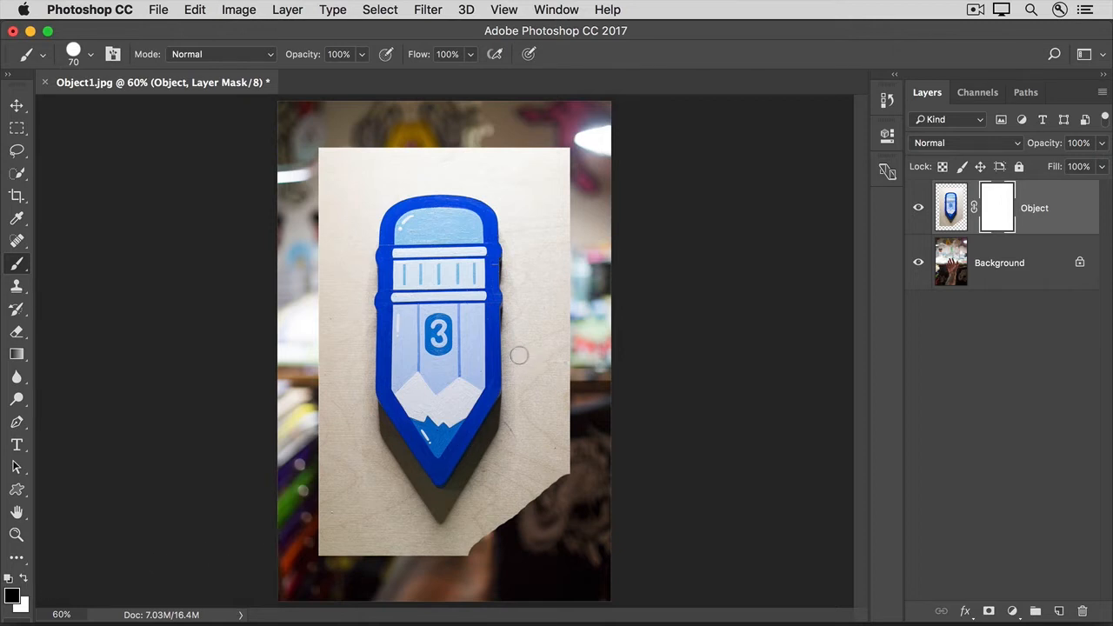
key(bracketright)
key(bracketright)
mouse_move(514, 340)
mouse_down()
mouse_move(517, 396)
mouse_move(501, 426)
mouse_up()
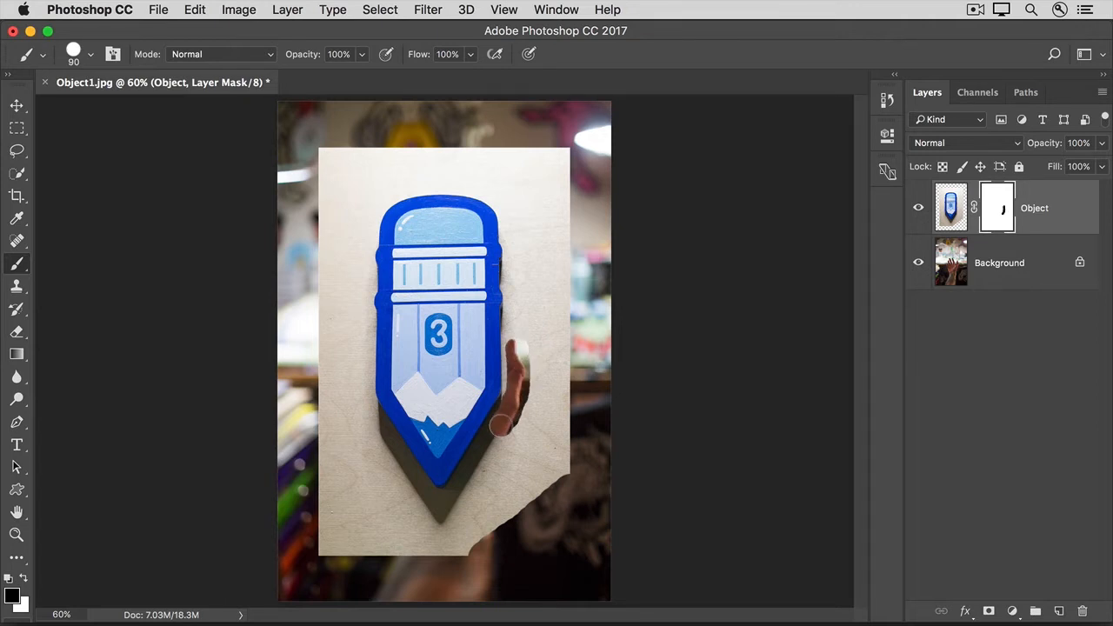
mouse_move(501, 426)
mouse_down()
mouse_move(505, 348)
mouse_move(509, 372)
mouse_up()
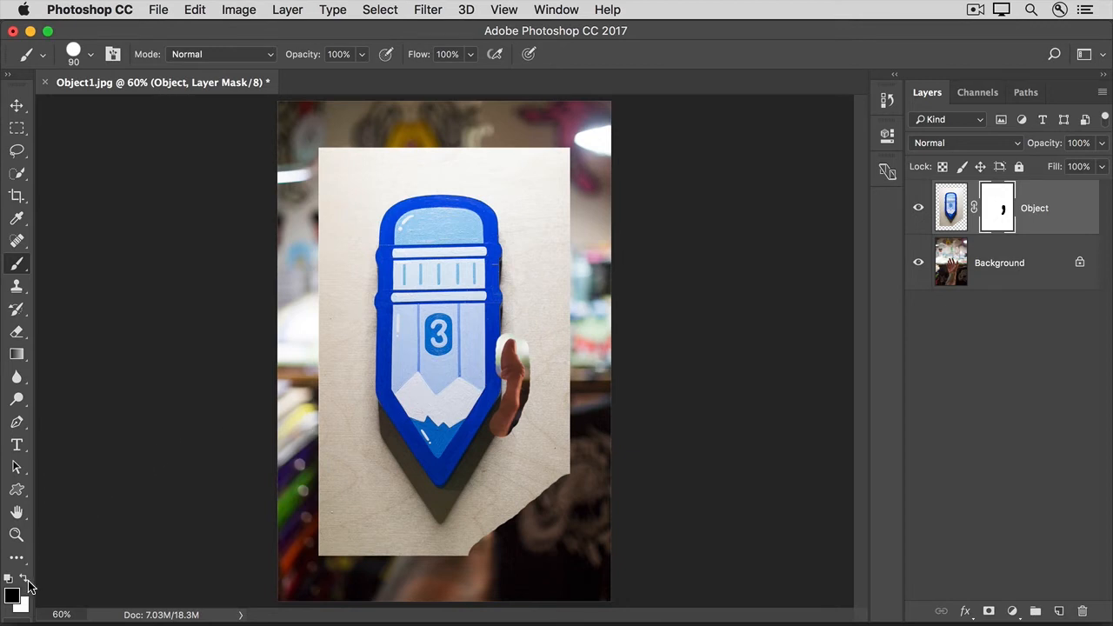
Restore the pencil's over-masked edge with white on the layer mask, and paint black over all the remaining backdrop around the pencil.
click(25, 579)
mouse_move(493, 330)
mouse_down()
mouse_move(492, 381)
mouse_move(492, 333)
mouse_up()
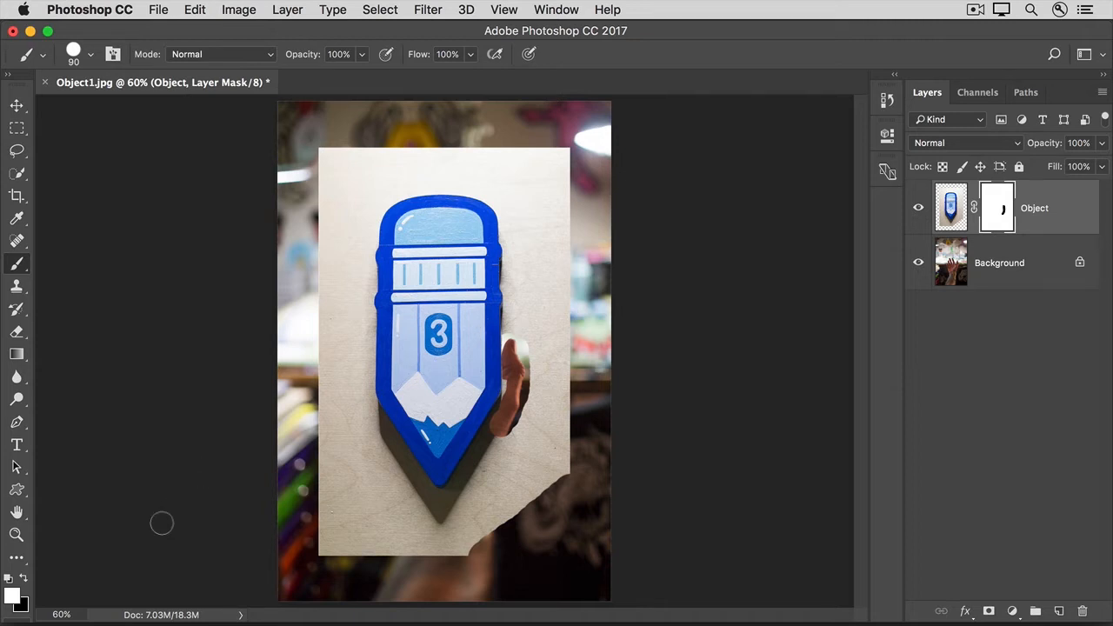
click(26, 581)
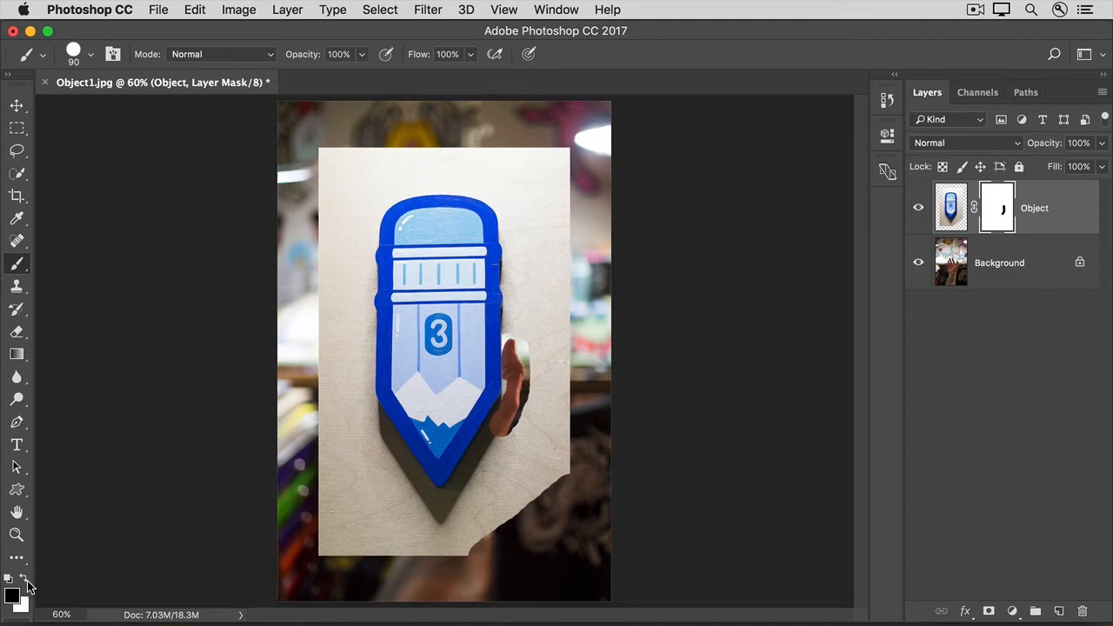
mouse_move(398, 169)
mouse_down()
mouse_move(456, 170)
mouse_move(380, 167)
mouse_move(466, 164)
mouse_move(411, 152)
mouse_move(393, 177)
mouse_move(485, 180)
mouse_move(507, 156)
mouse_move(382, 151)
mouse_move(373, 172)
mouse_move(439, 177)
mouse_up()
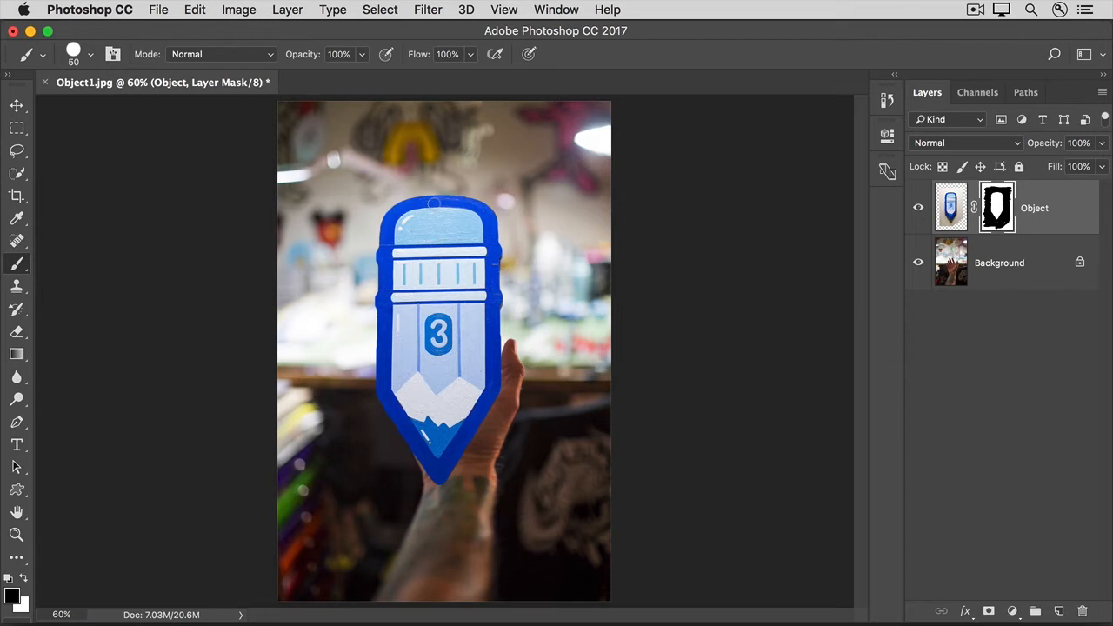
Free Transform the masked pencil to about 70.5% scale, rotate it about 22° clockwise, position it at the hand's fingertips, and commit.
click(197, 10)
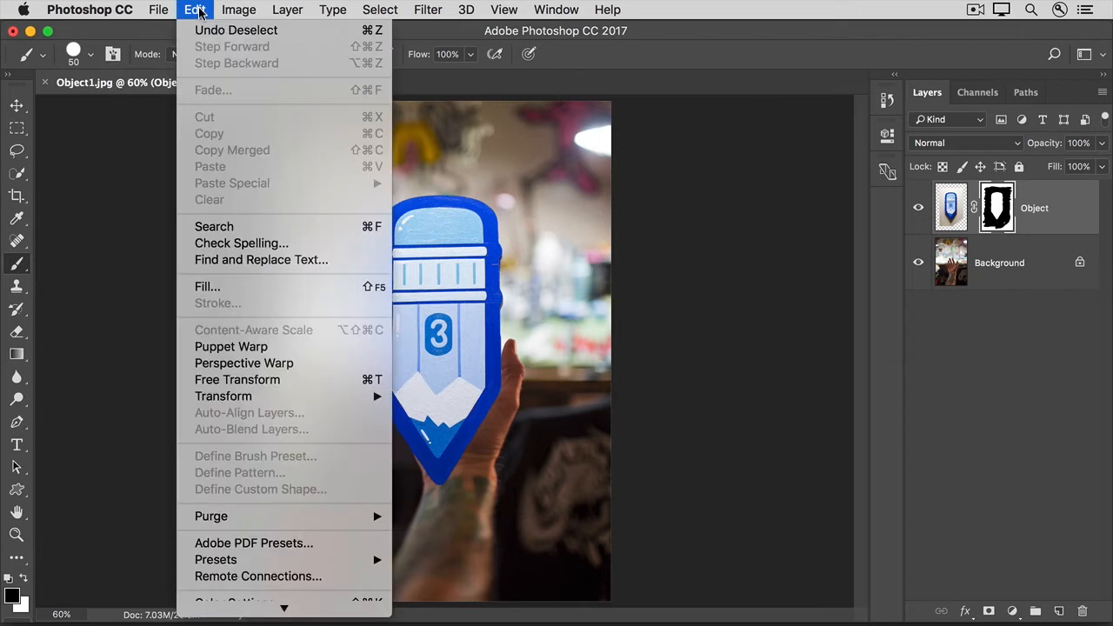
click(206, 380)
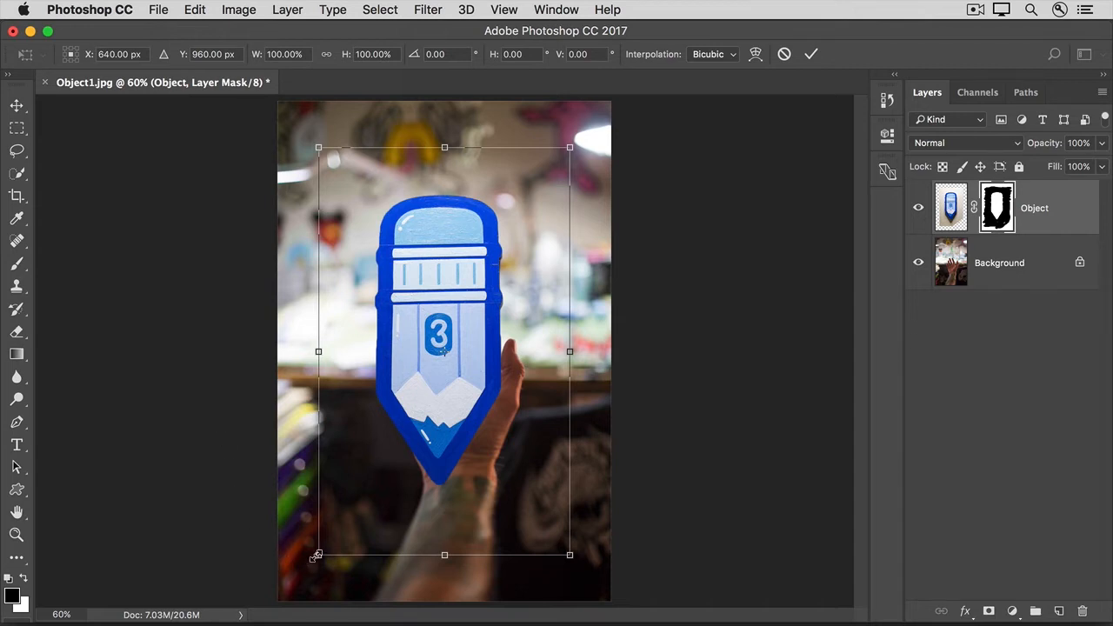
drag(318, 556, 368, 421)
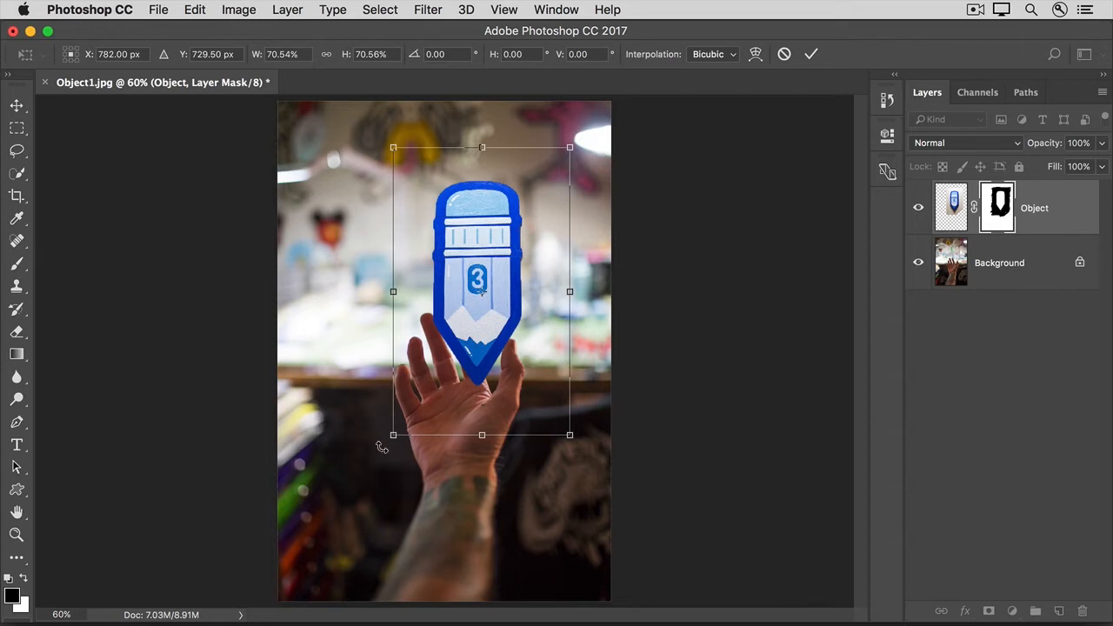
drag(382, 447, 306, 418)
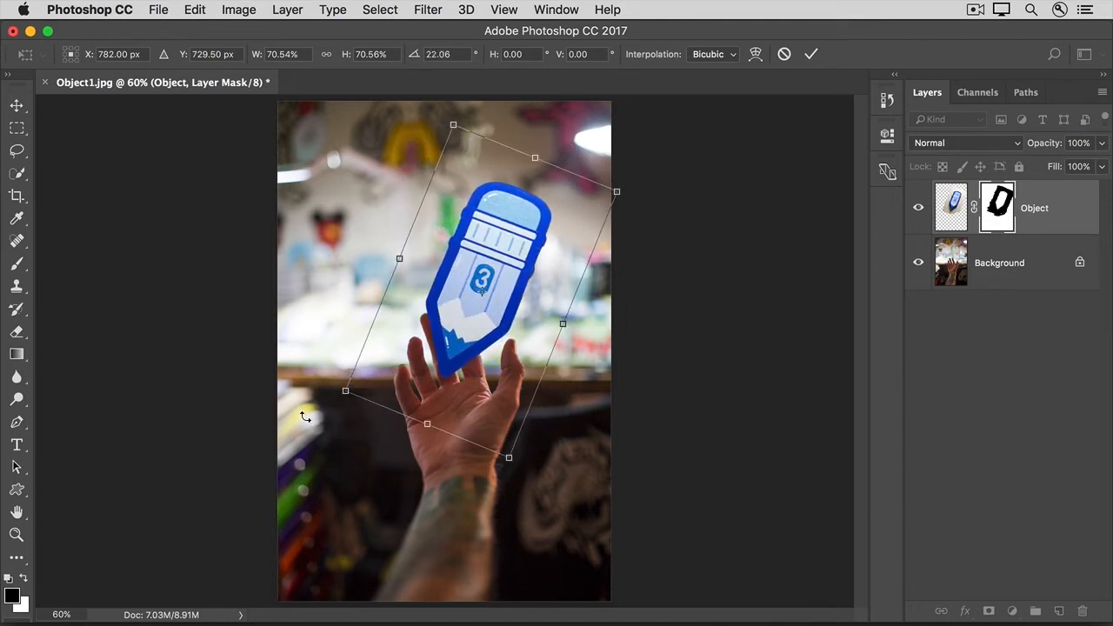
drag(470, 333, 452, 324)
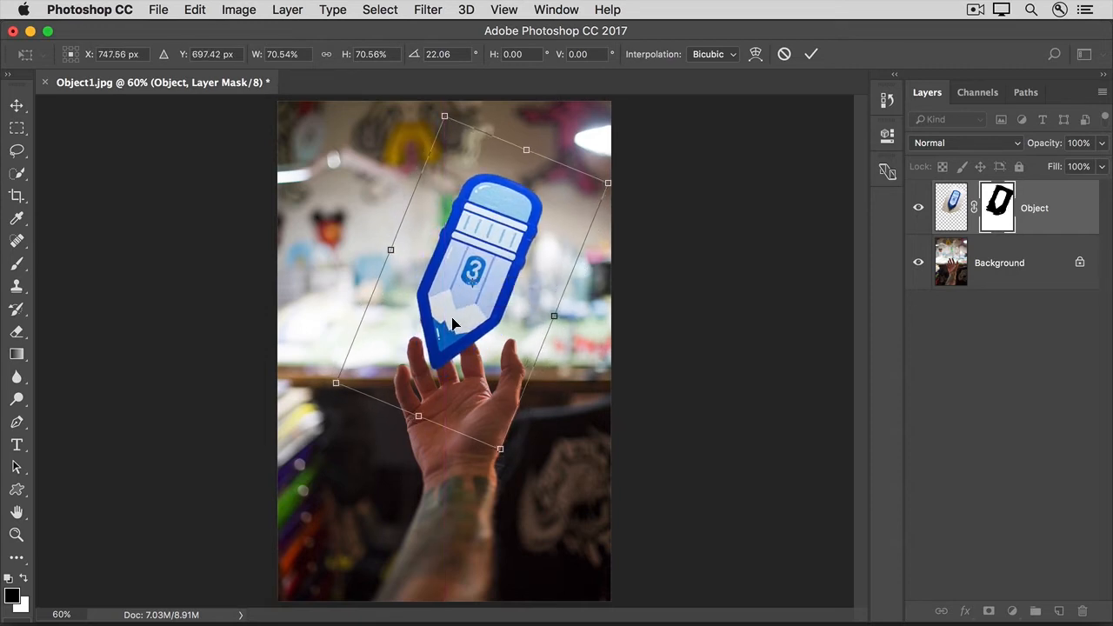
click(809, 55)
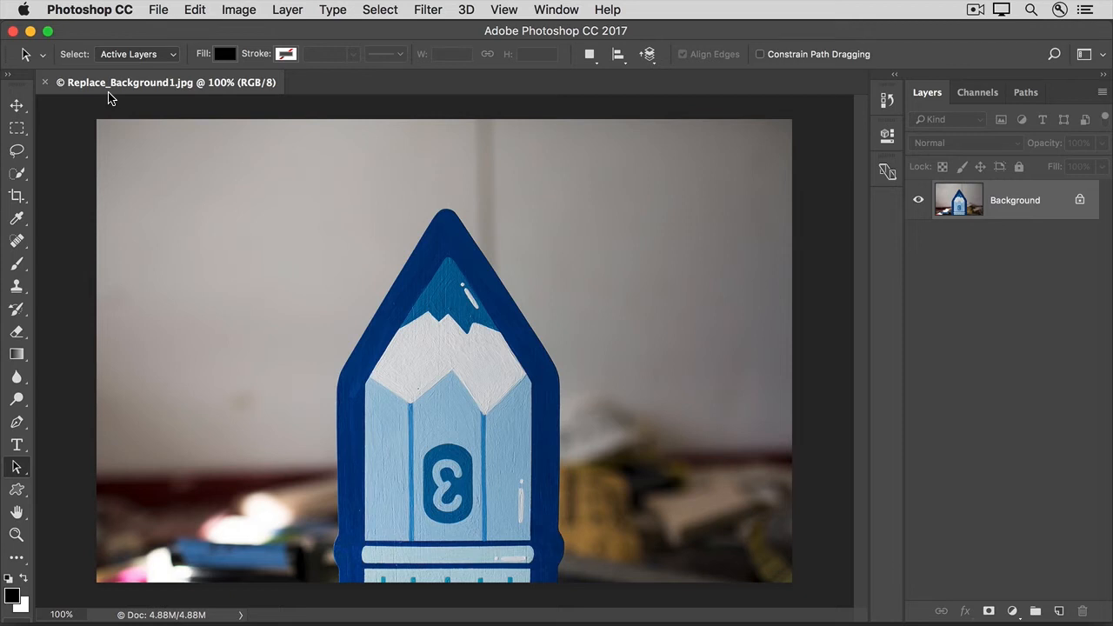
Place Replace_Background2.jpg as an embedded layer over the Replace_Background1 image at its default size and commit it.
click(154, 13)
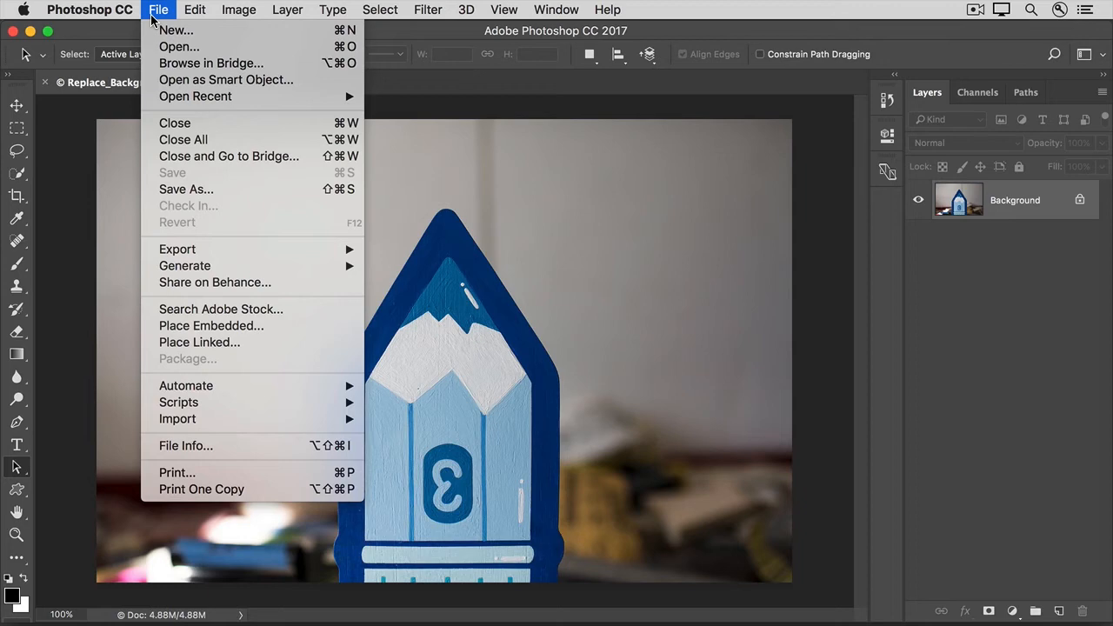
click(160, 331)
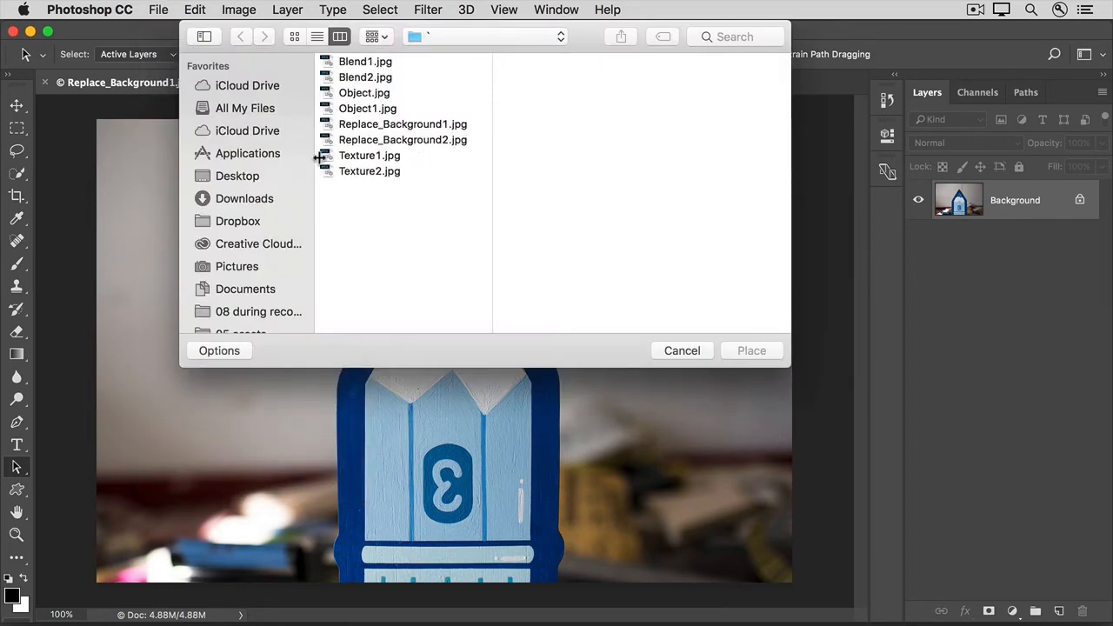
click(377, 142)
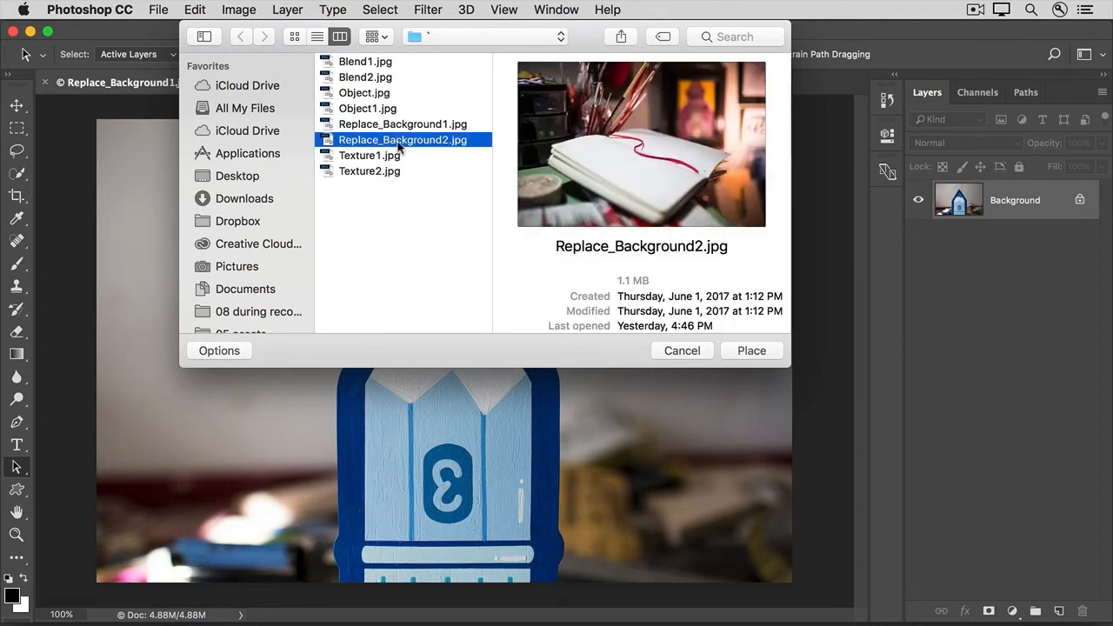
click(751, 350)
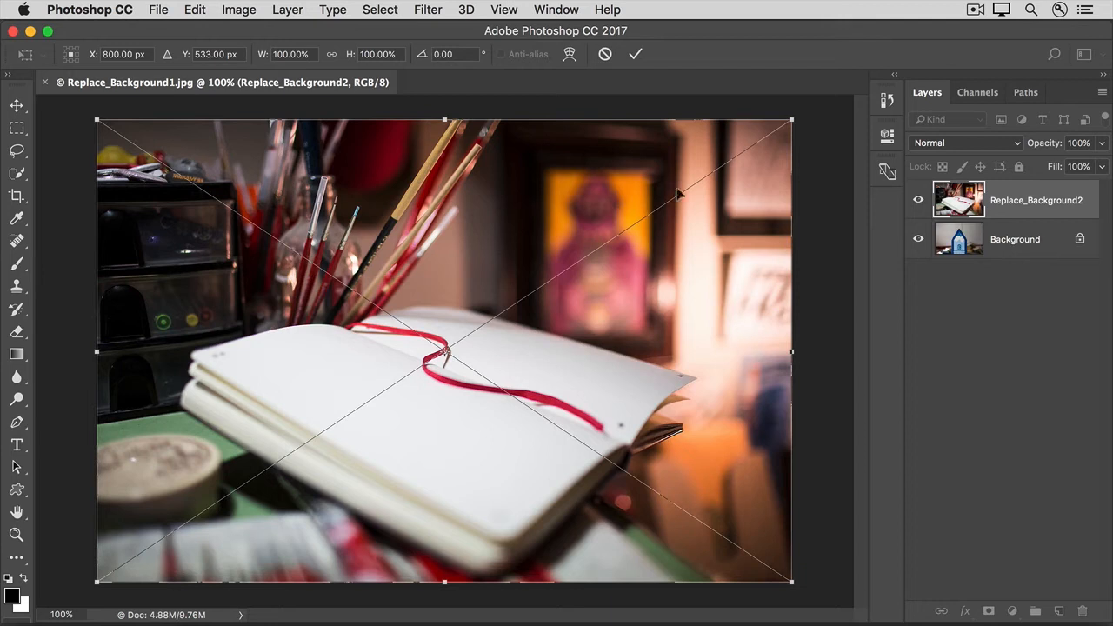
click(635, 56)
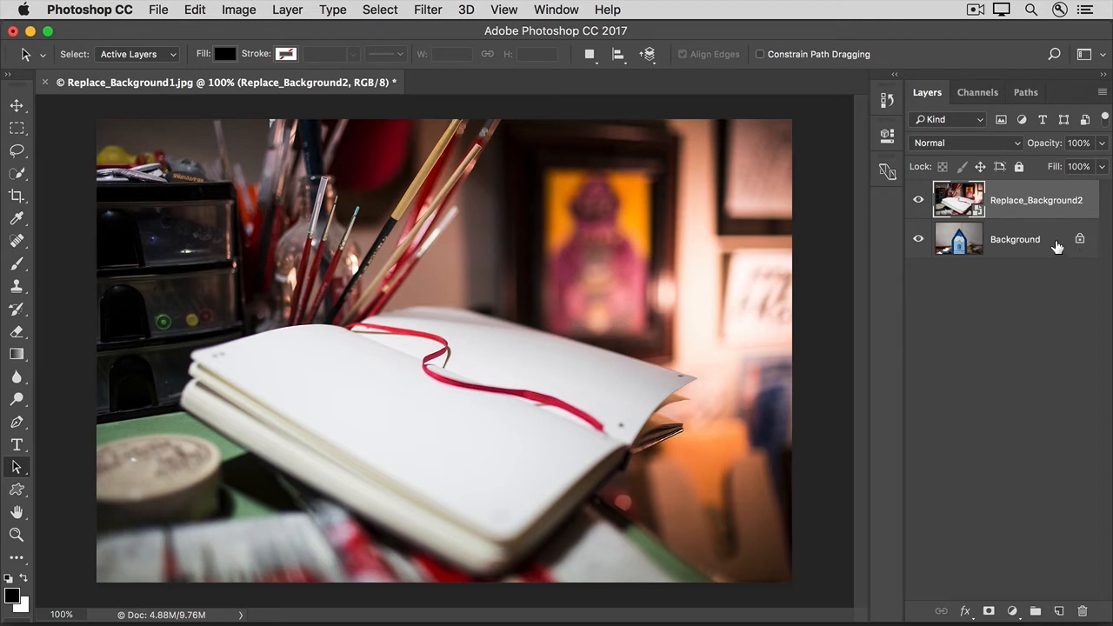
Convert the Background into a regular layer named Pencil and move the Replace_Background2 layer beneath it.
click(1058, 247)
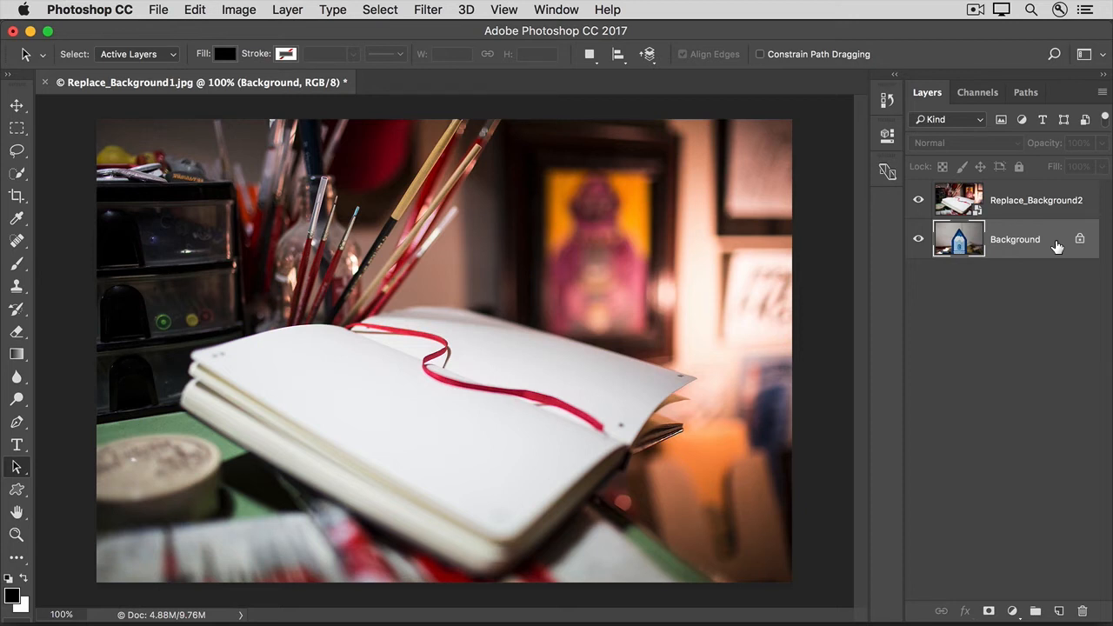
right_click(1058, 247)
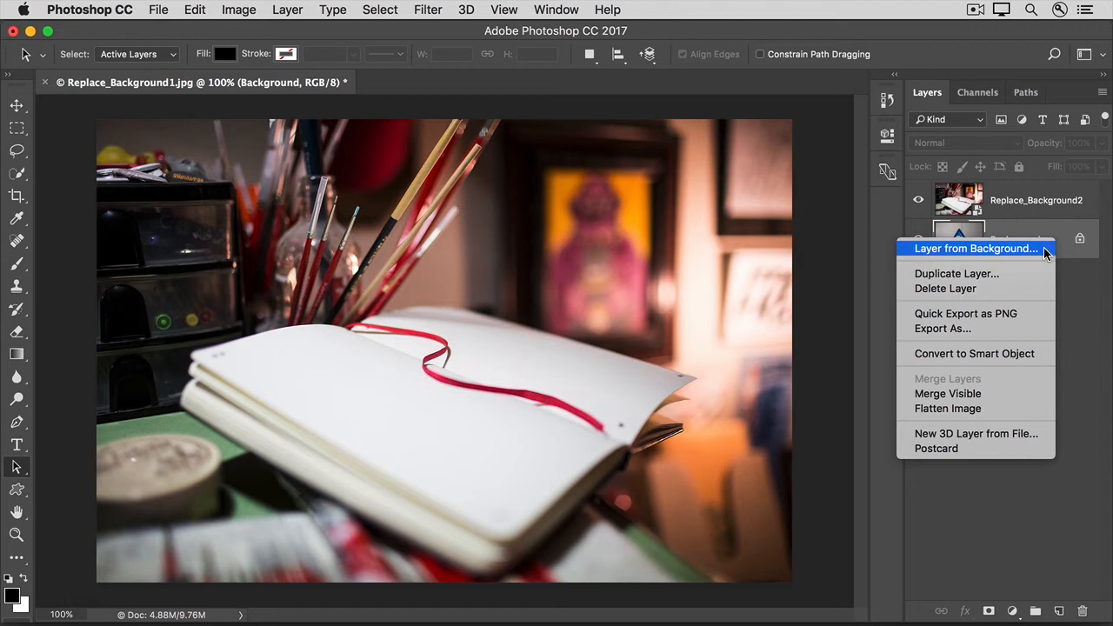
click(1048, 250)
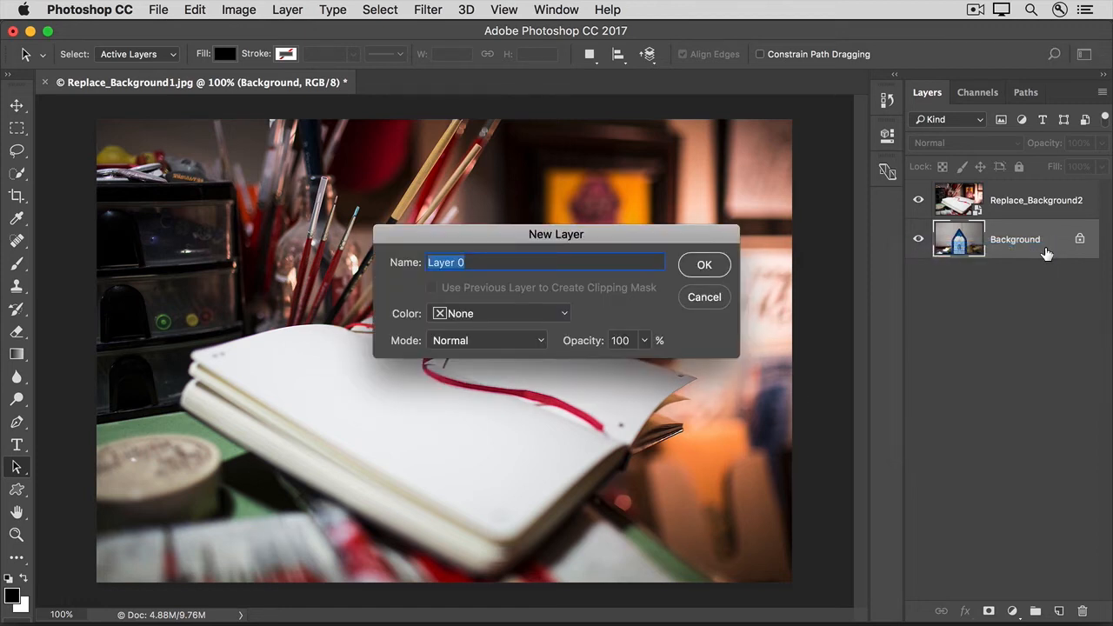
text(Pencil)
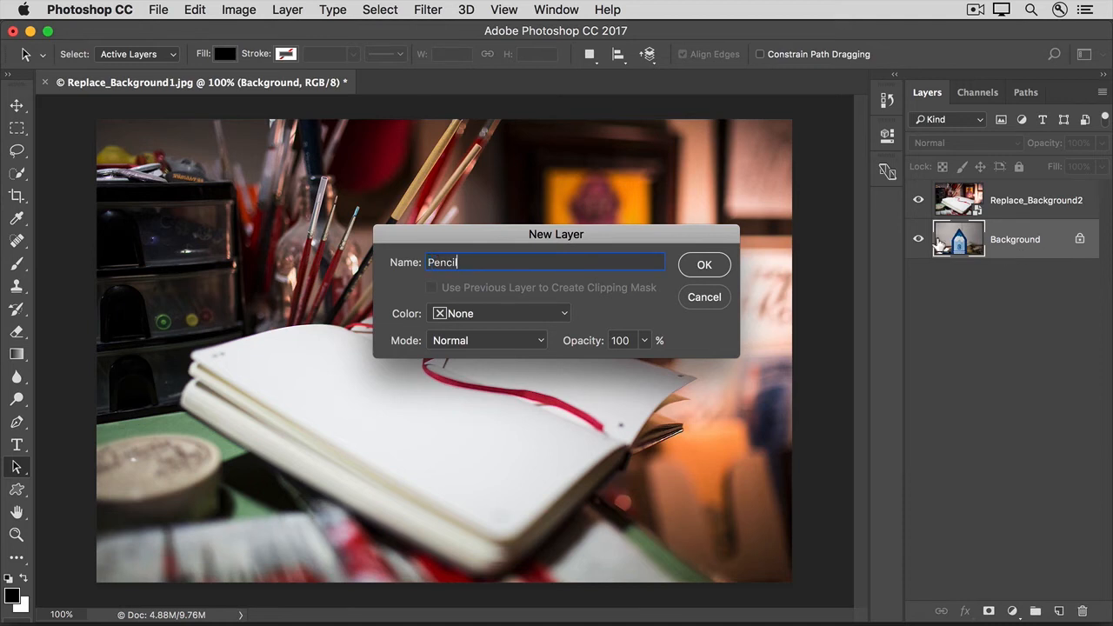
click(717, 265)
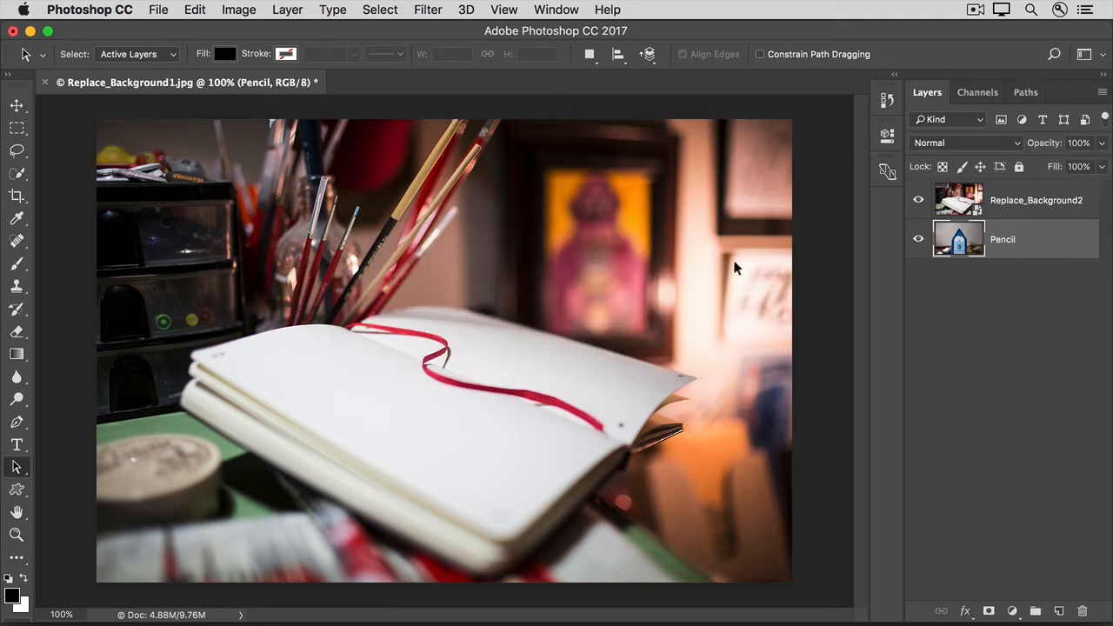
drag(1027, 212, 1027, 254)
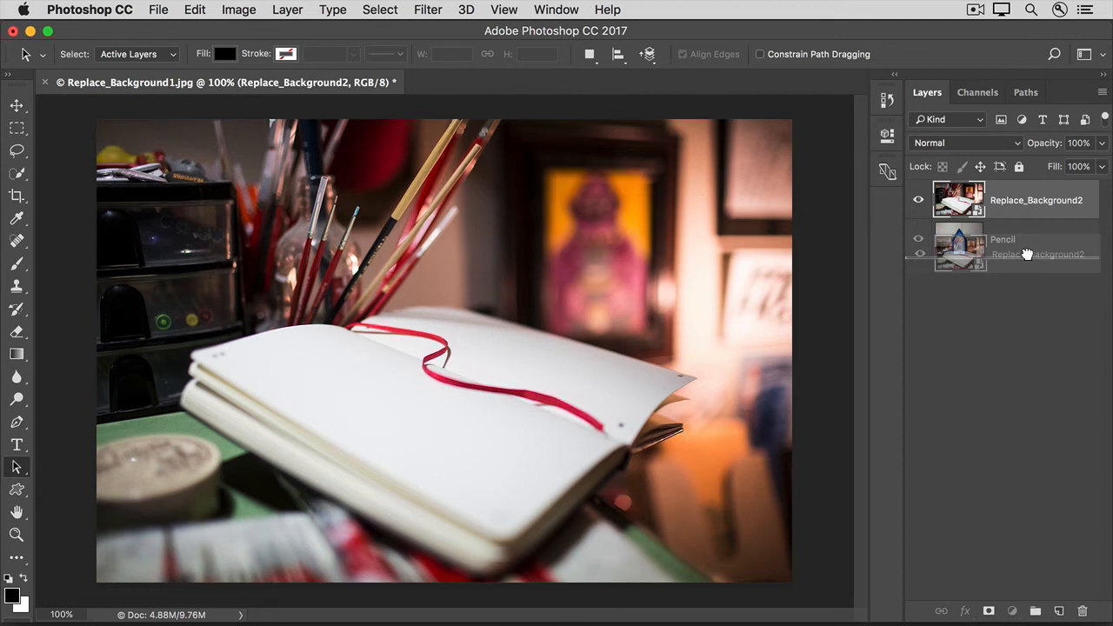
drag(1027, 254, 1029, 260)
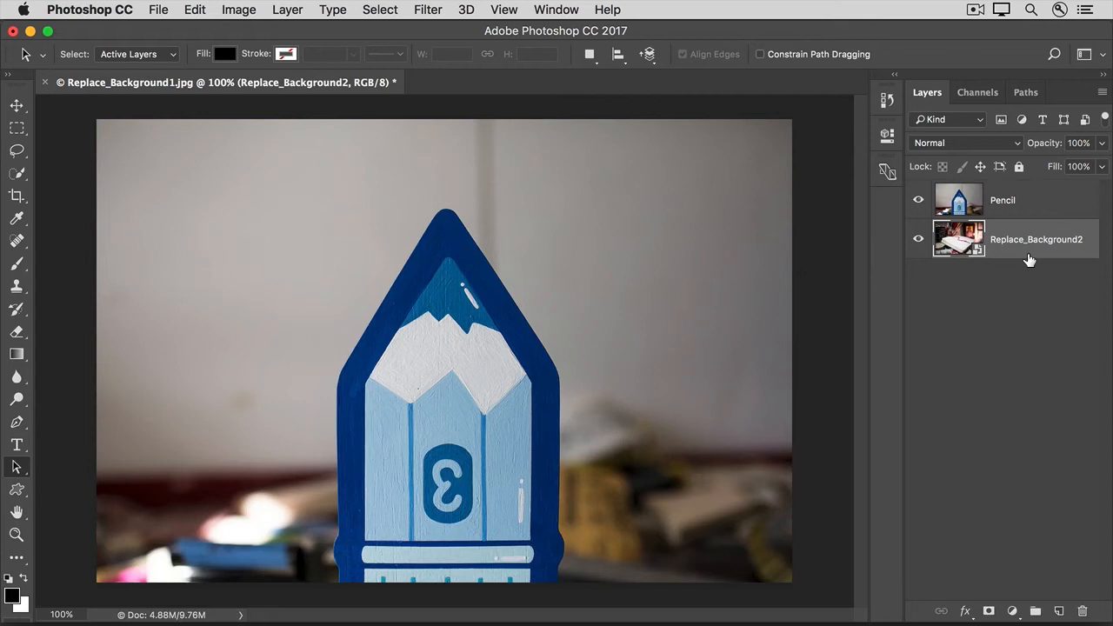
Mask out the backdrop on the Pencil layer by quick-selecting it, inverting the selection, and adding a layer mask.
click(1035, 207)
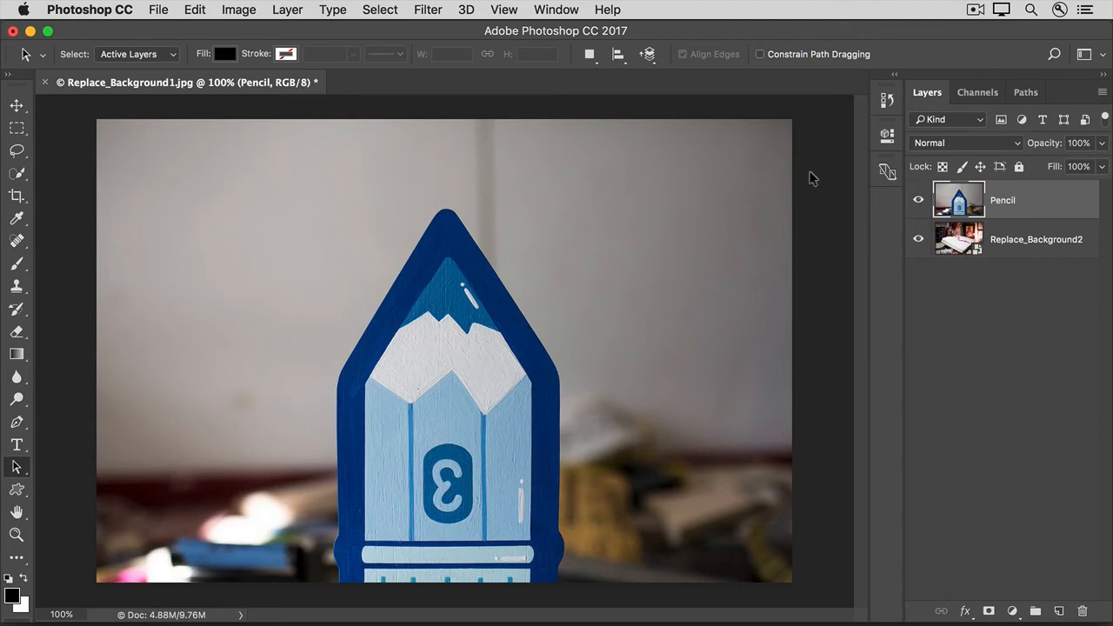
click(19, 174)
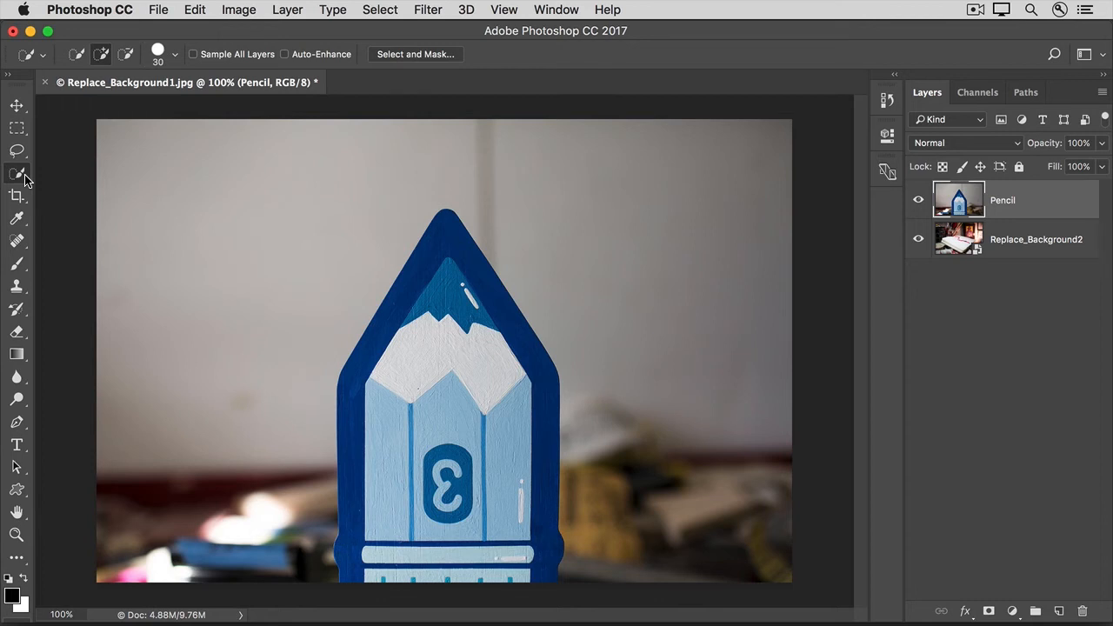
mouse_move(231, 461)
mouse_down()
mouse_move(233, 299)
mouse_move(346, 177)
mouse_move(544, 177)
mouse_move(605, 271)
mouse_up()
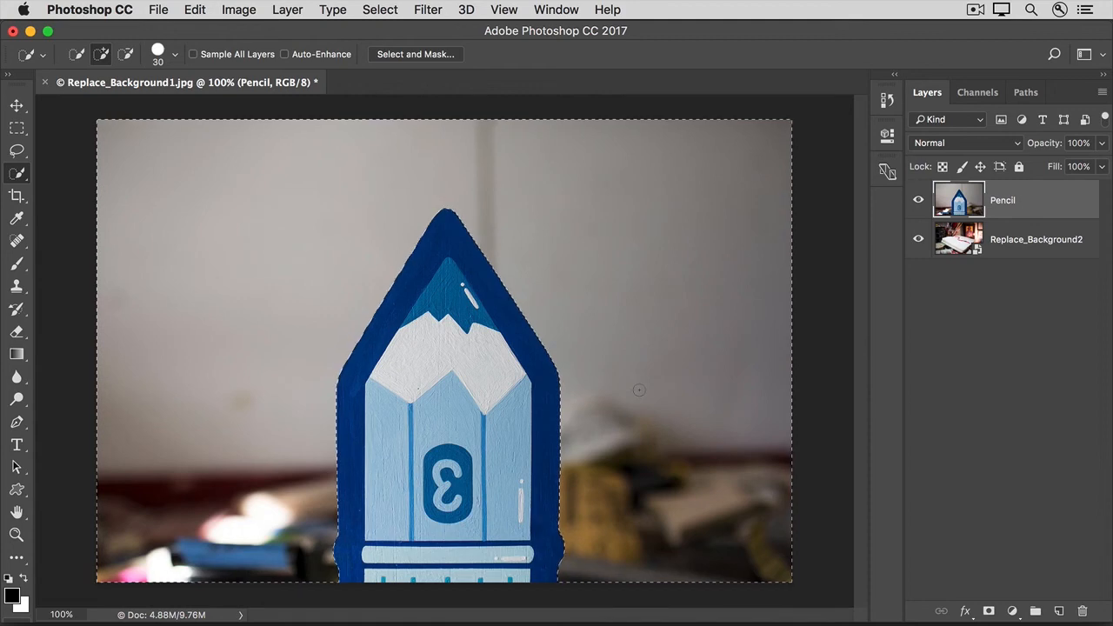
click(372, 16)
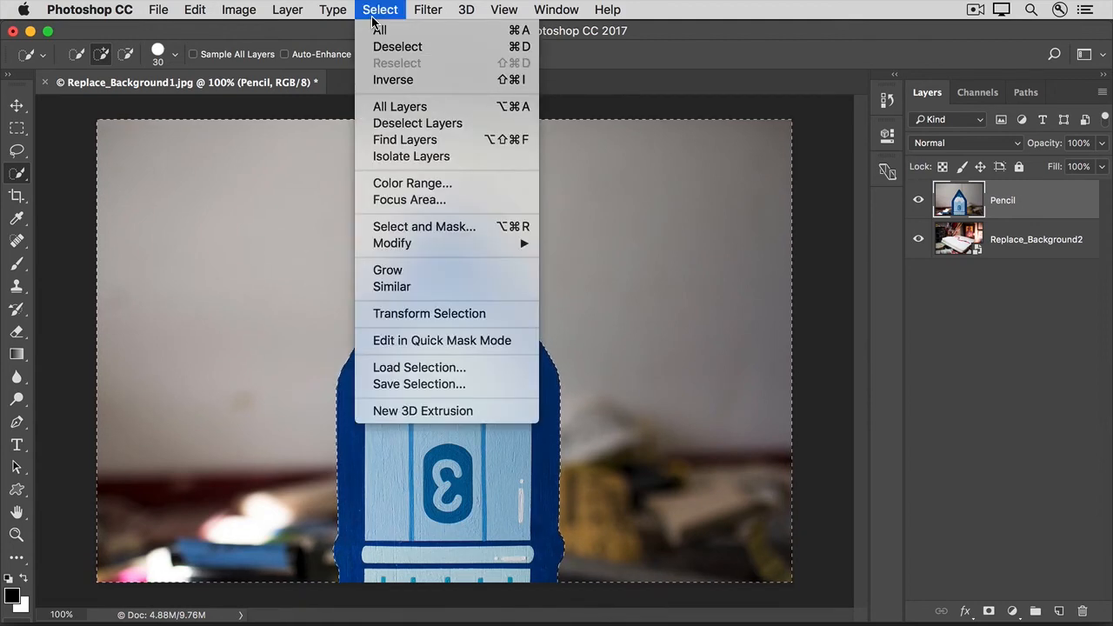
click(377, 80)
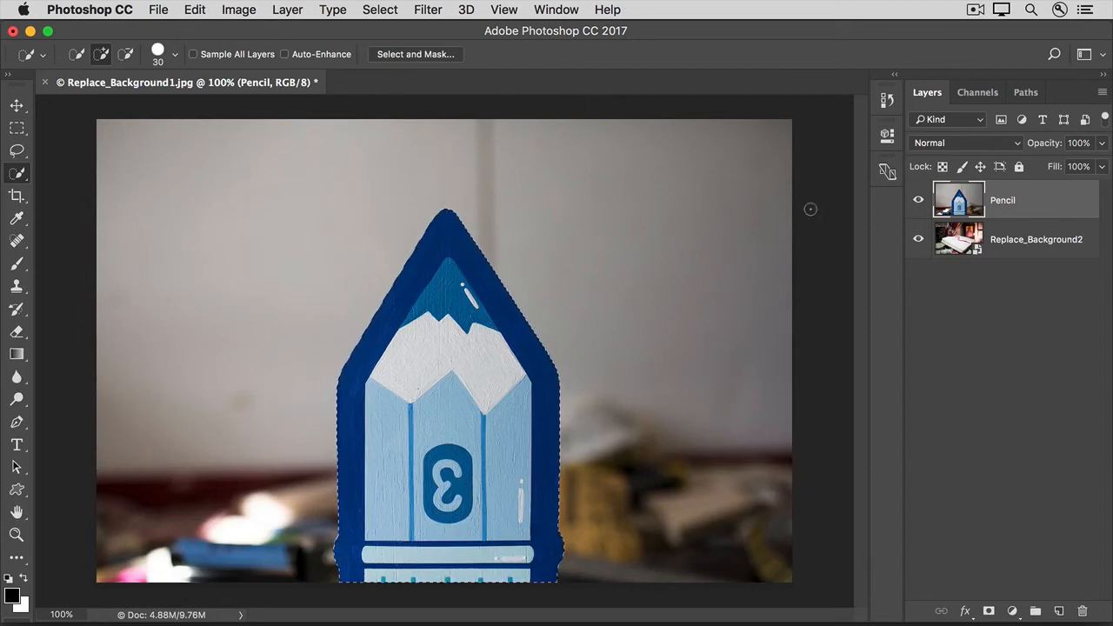
click(990, 612)
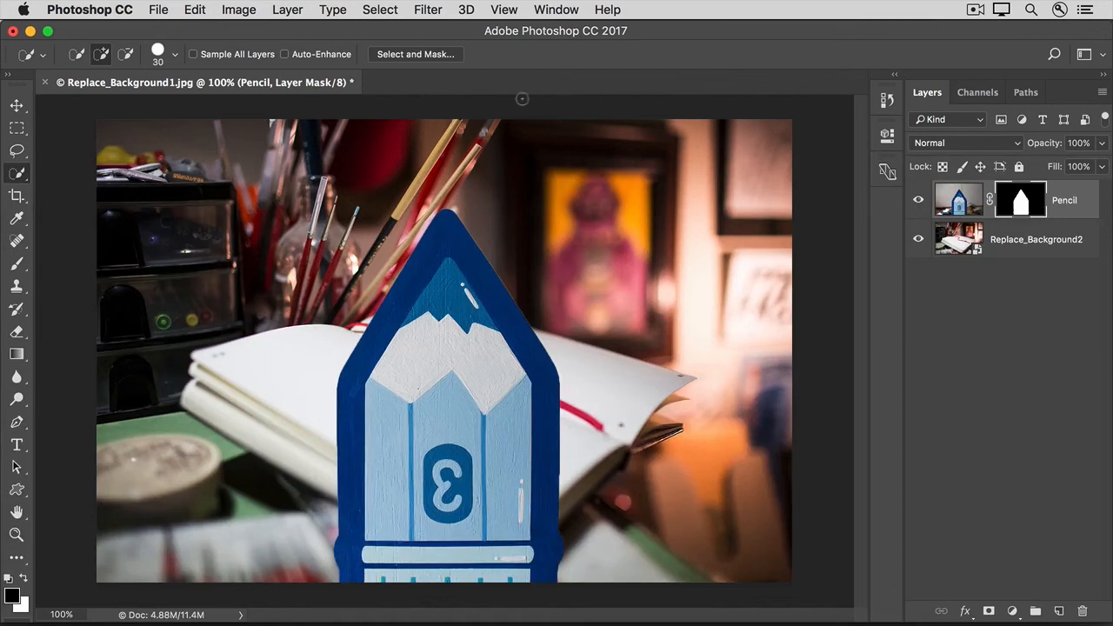
Open the Pencil layer mask in Select and Mask and set the view mode to On Layers.
click(382, 10)
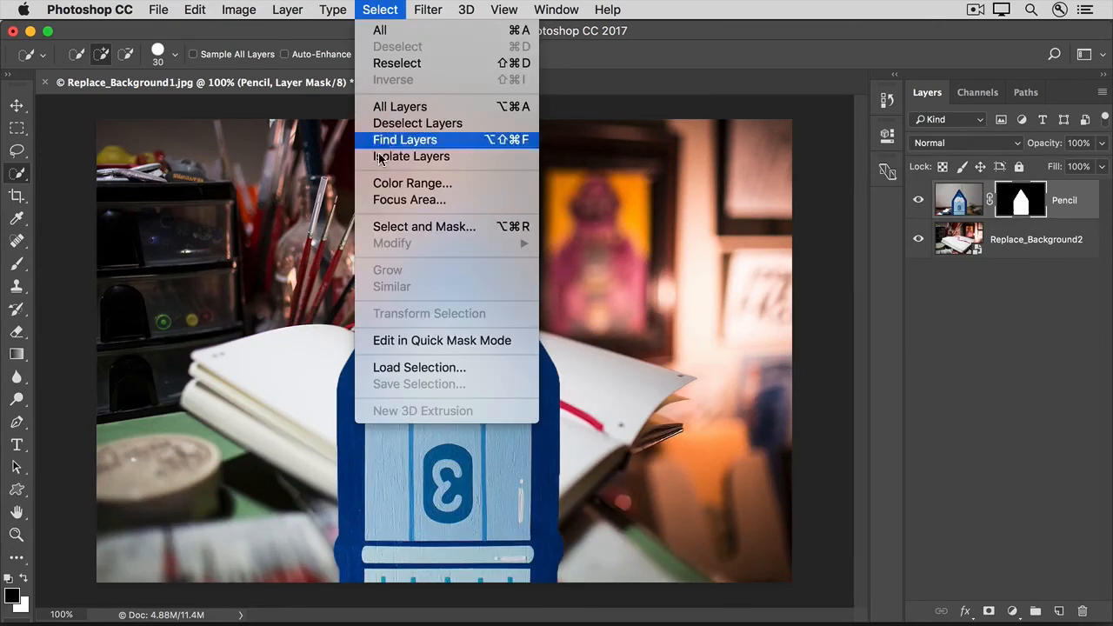
click(375, 229)
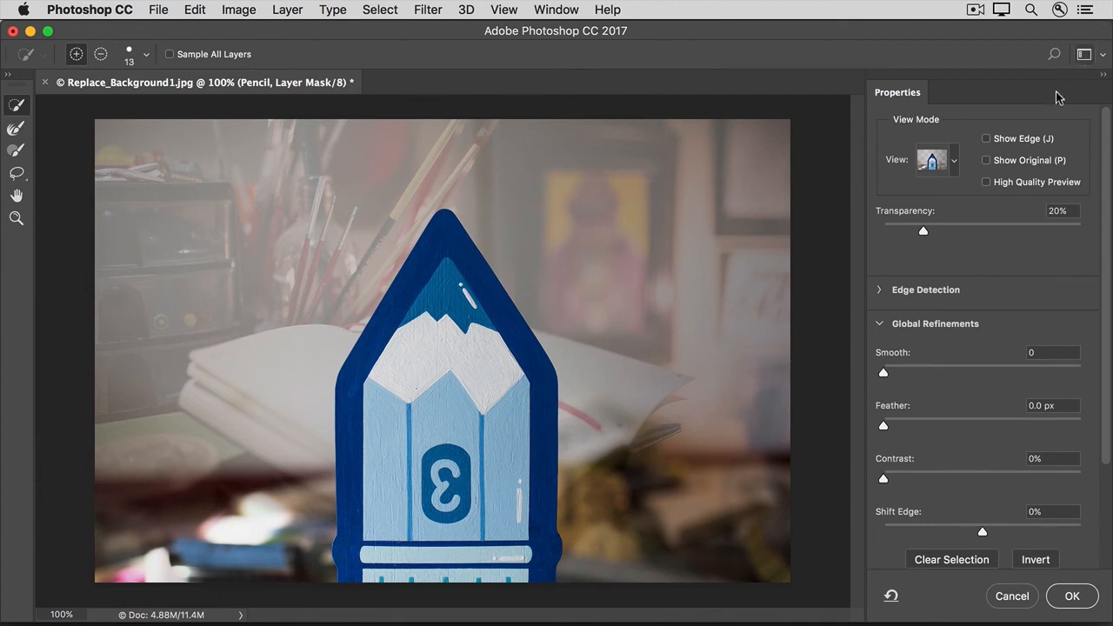
click(935, 177)
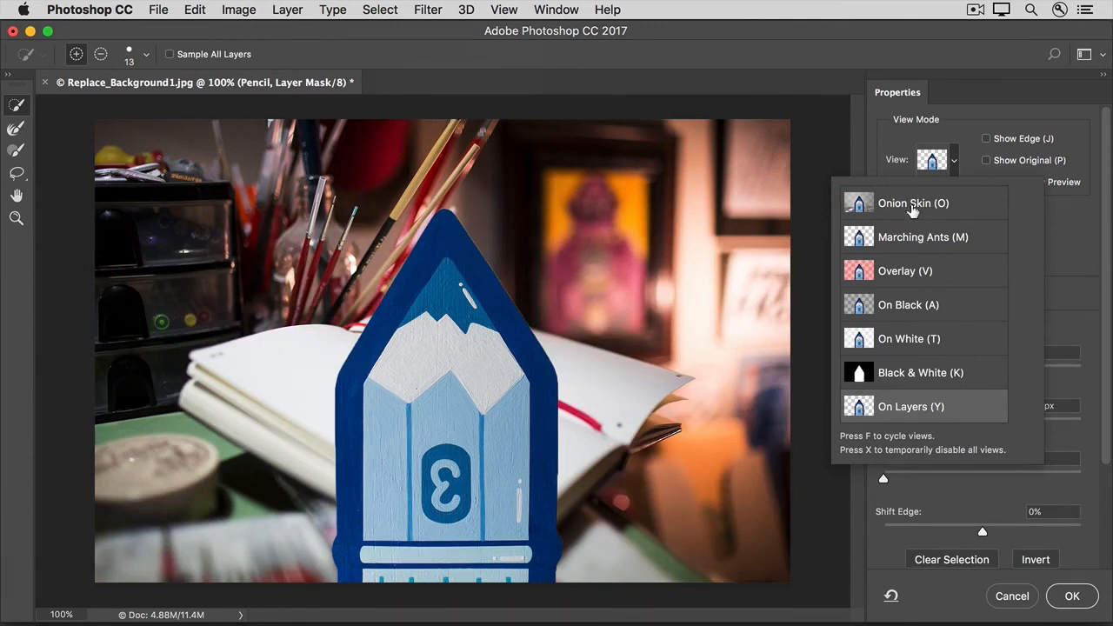
click(884, 146)
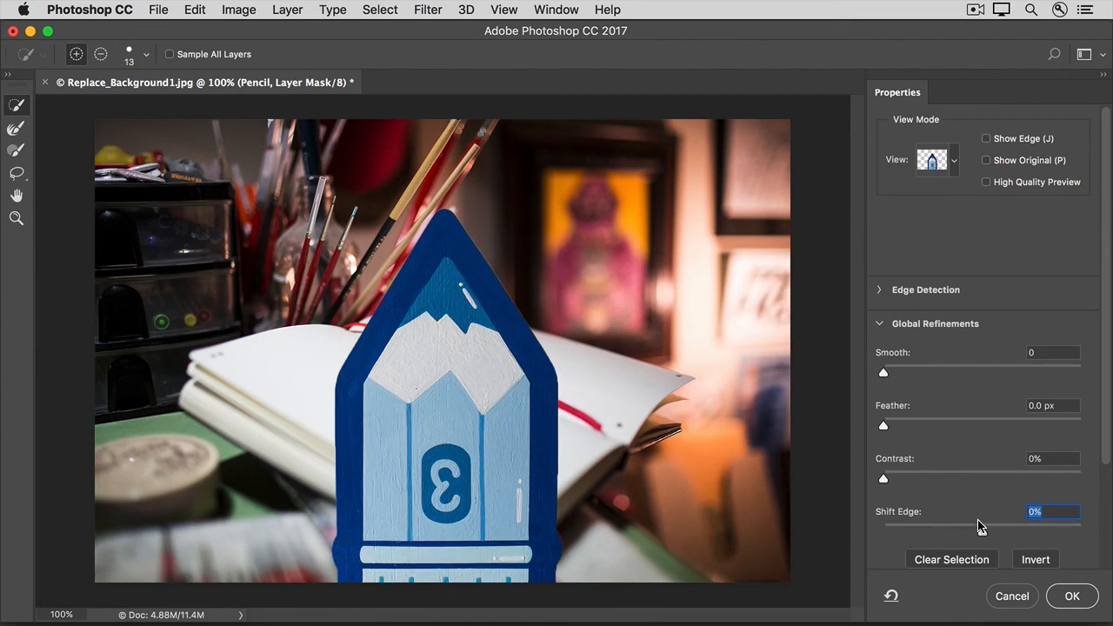
Refine the pencil's mask edge with Shift Edge -52%, Smooth 9 and Contrast 14%, and apply the refinements.
drag(982, 534, 932, 534)
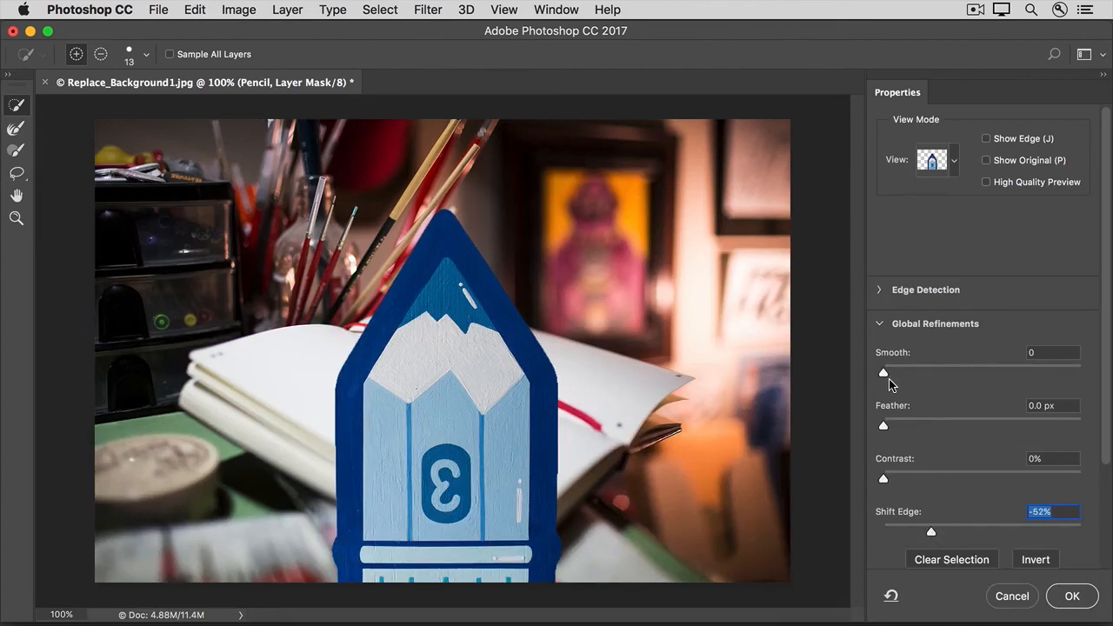
drag(884, 375, 903, 376)
drag(885, 480, 912, 483)
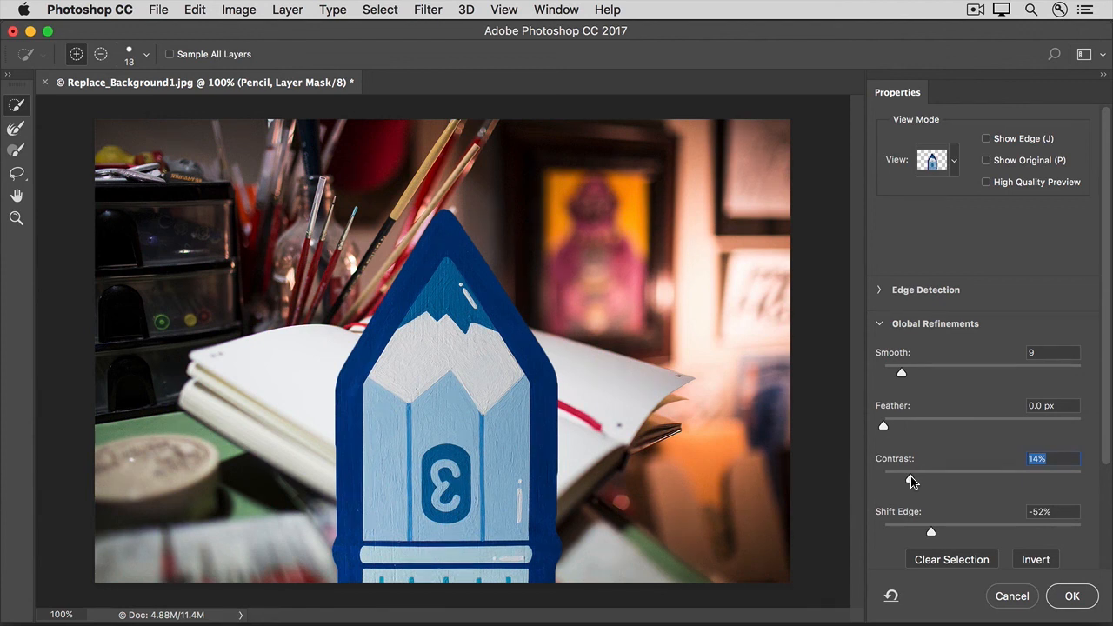
scroll(912, 482, down, 4)
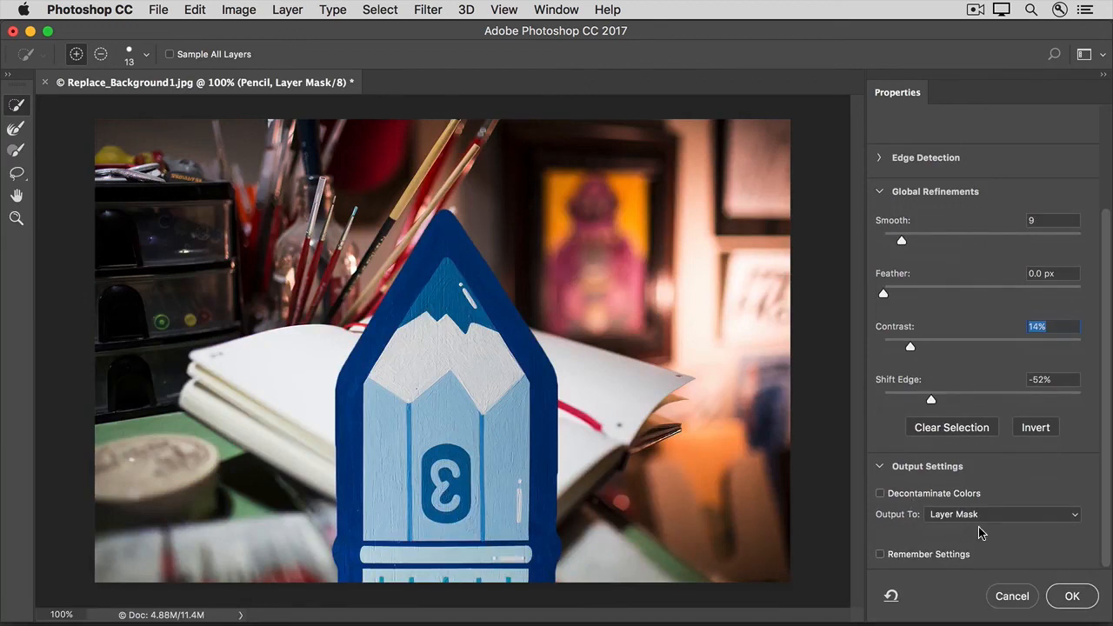
click(1061, 598)
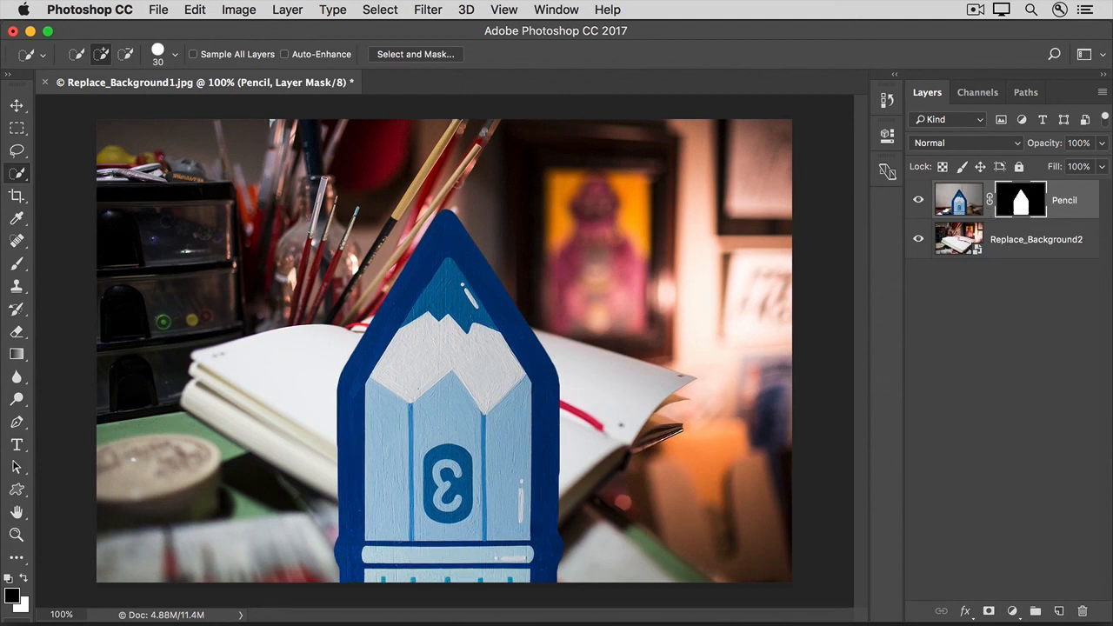
Move the masked pencil rightward in the image so it covers the right half of the open notebook.
click(16, 105)
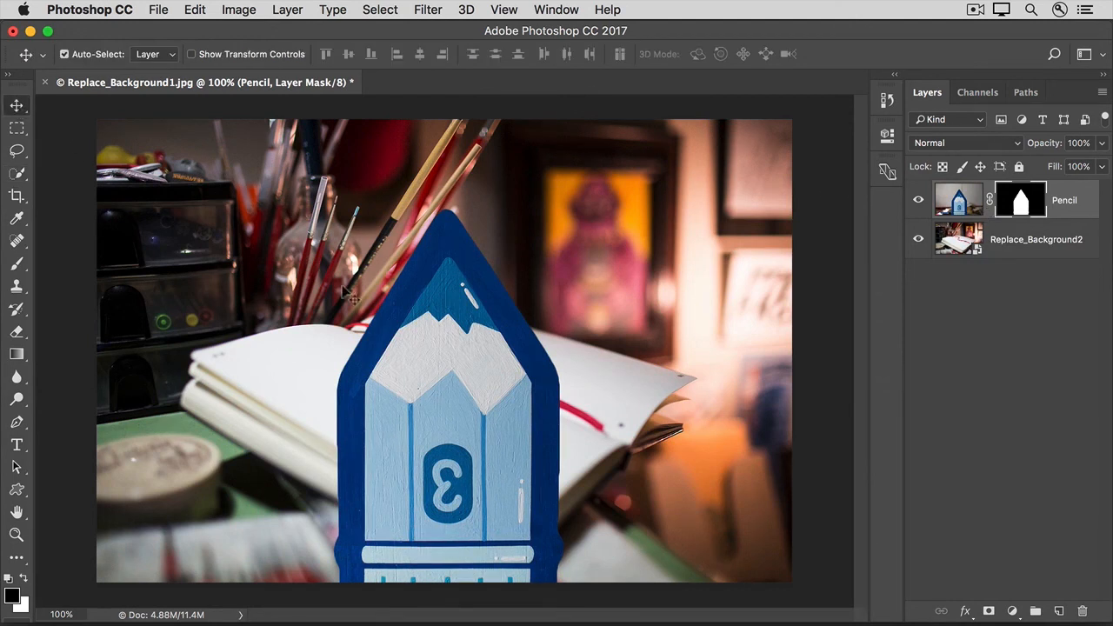
drag(433, 335, 601, 329)
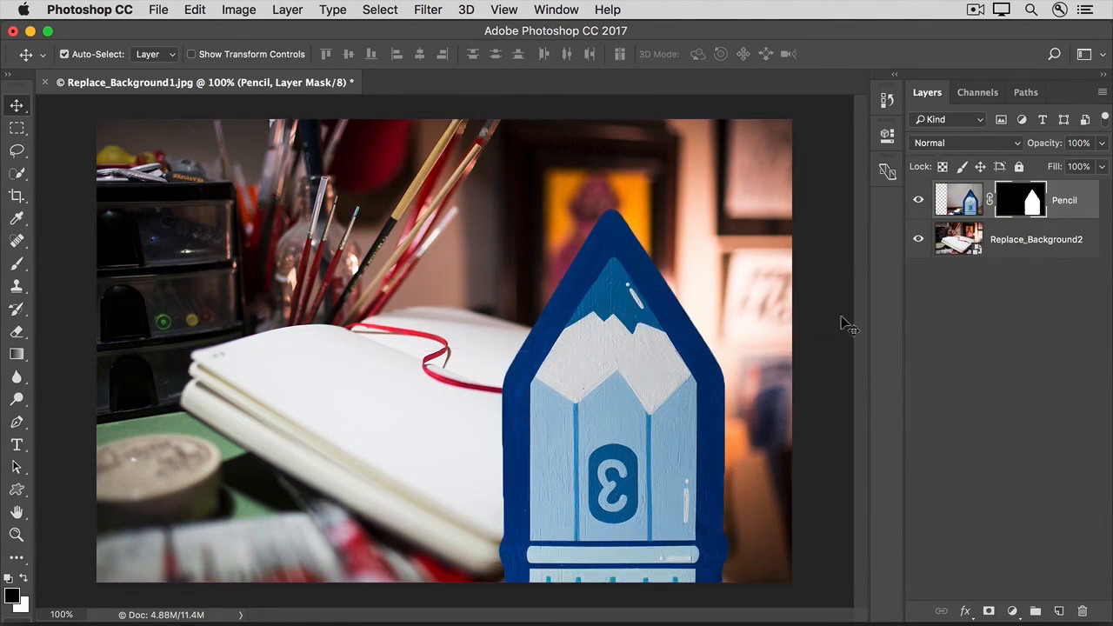